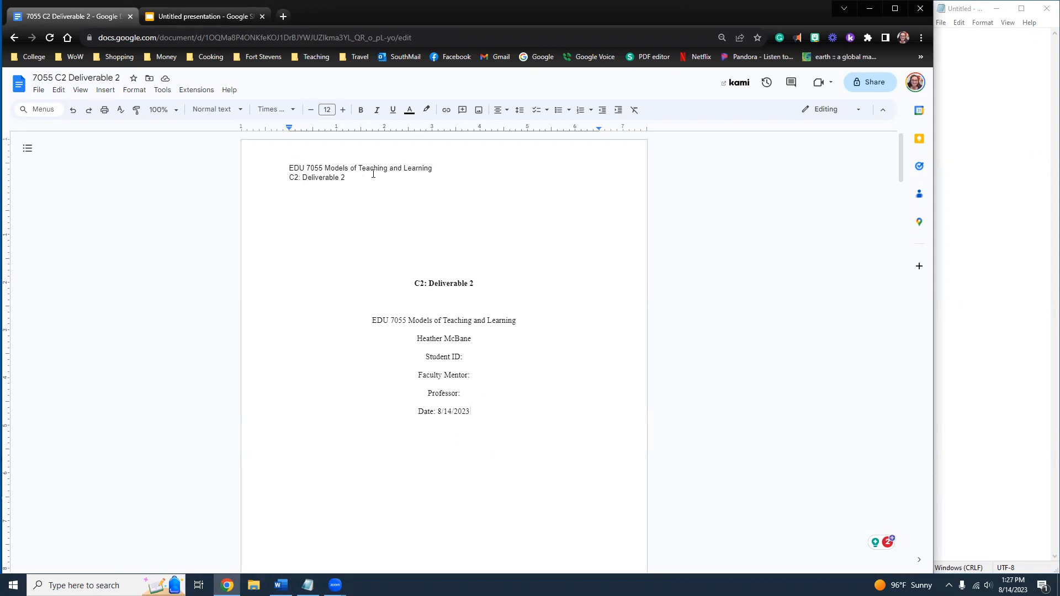
- Open the title page's header containing the course name and deliverable number, and return to the document body
key("ctrl+Home")
scroll(497, 252, "down", 4)
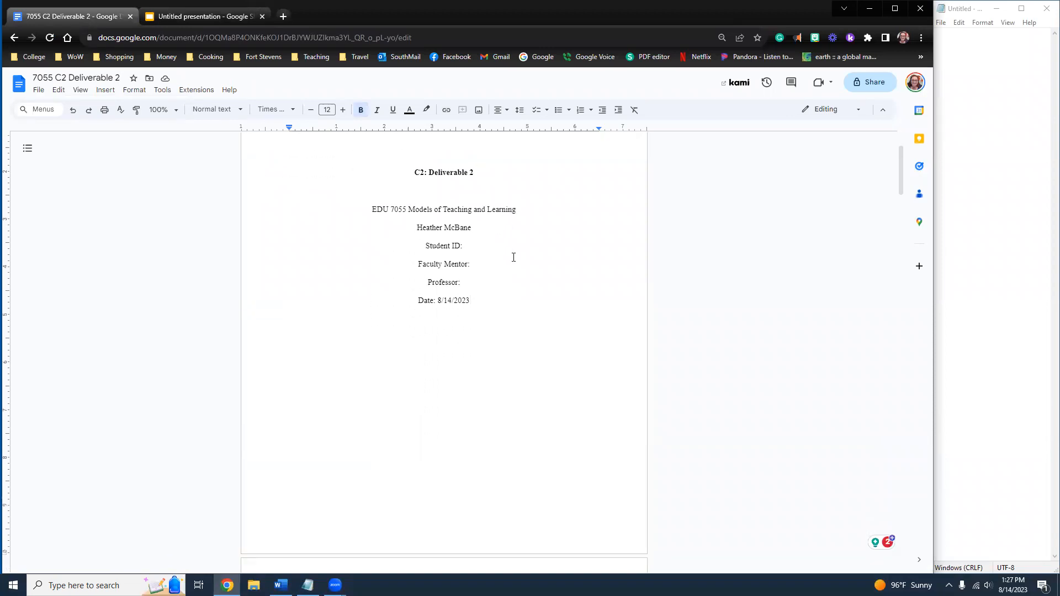
scroll(512, 260, "up", 4)
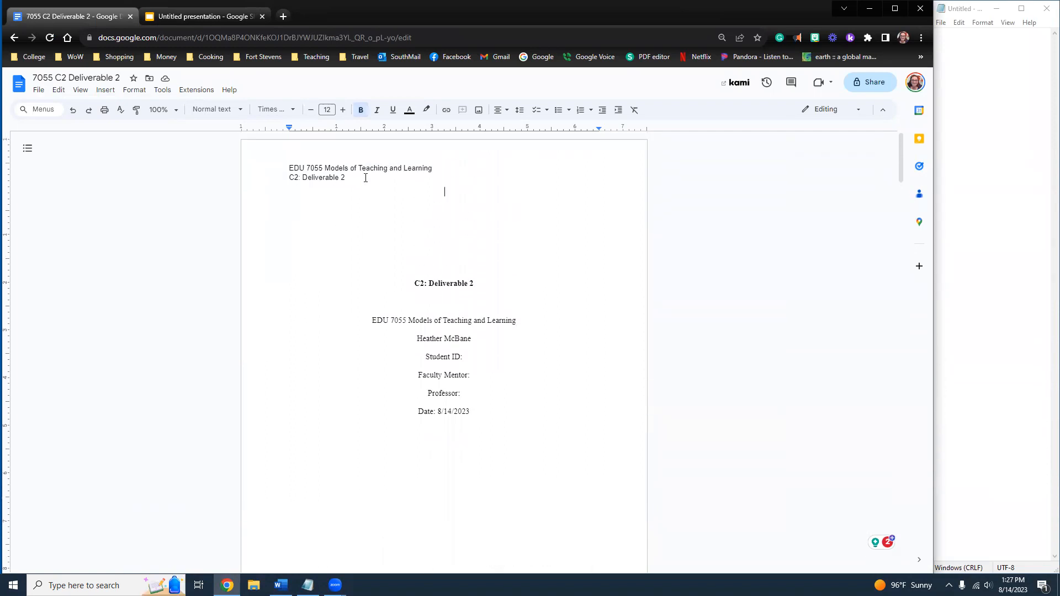
left_click(363, 194)
left_click(128, 94)
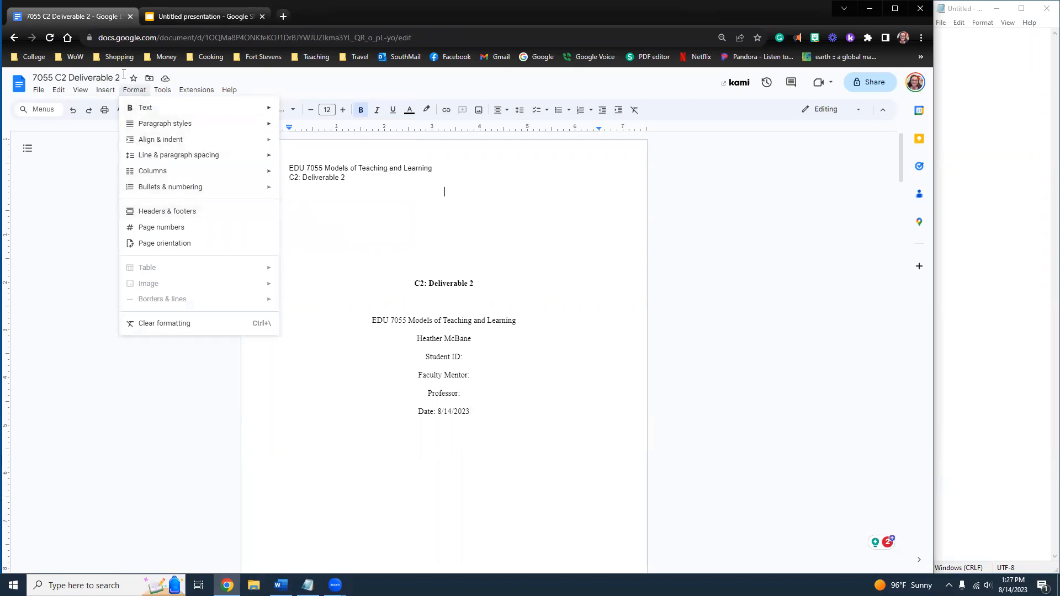
mouse_move(106, 90)
mouse_move(144, 338)
left_click(294, 345)
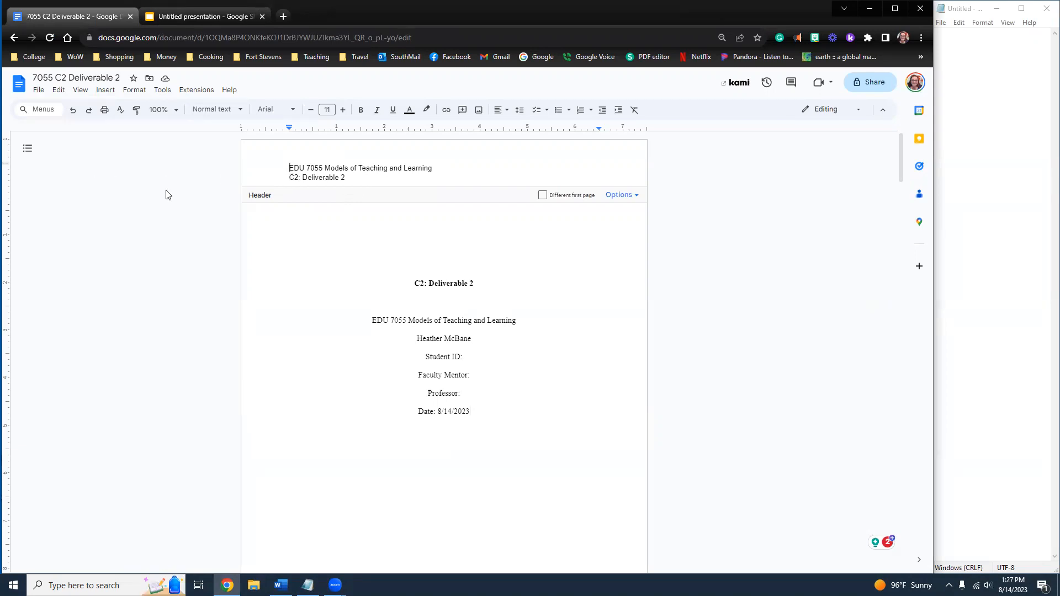
left_click(204, 223)
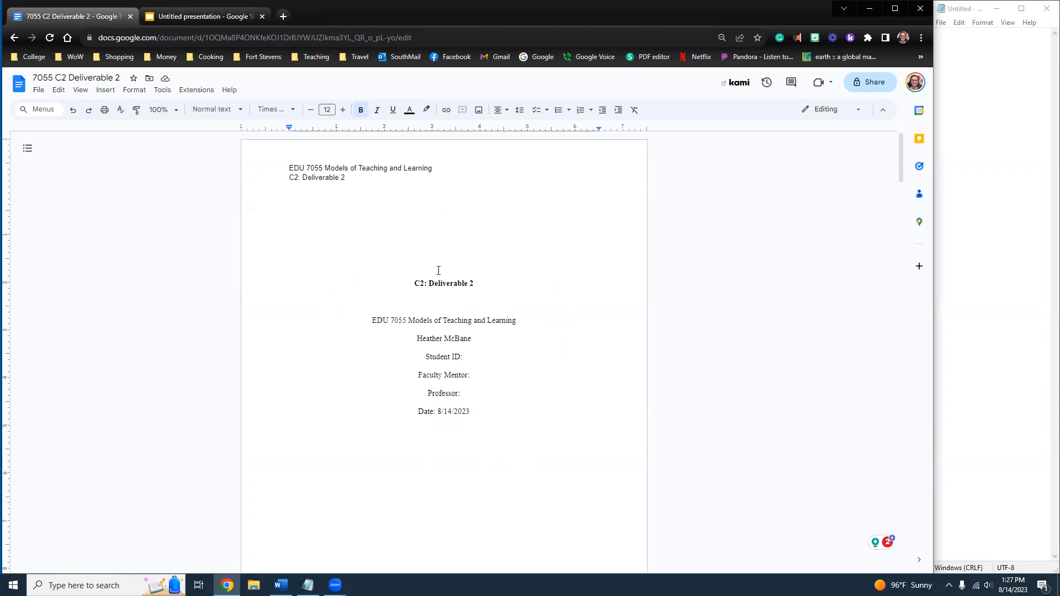
- Examine the title page's title, course, student name, student ID, faculty mentor, professor and date lines
left_click(447, 301)
left_click(415, 283)
left_click_drag(425, 284, 478, 285)
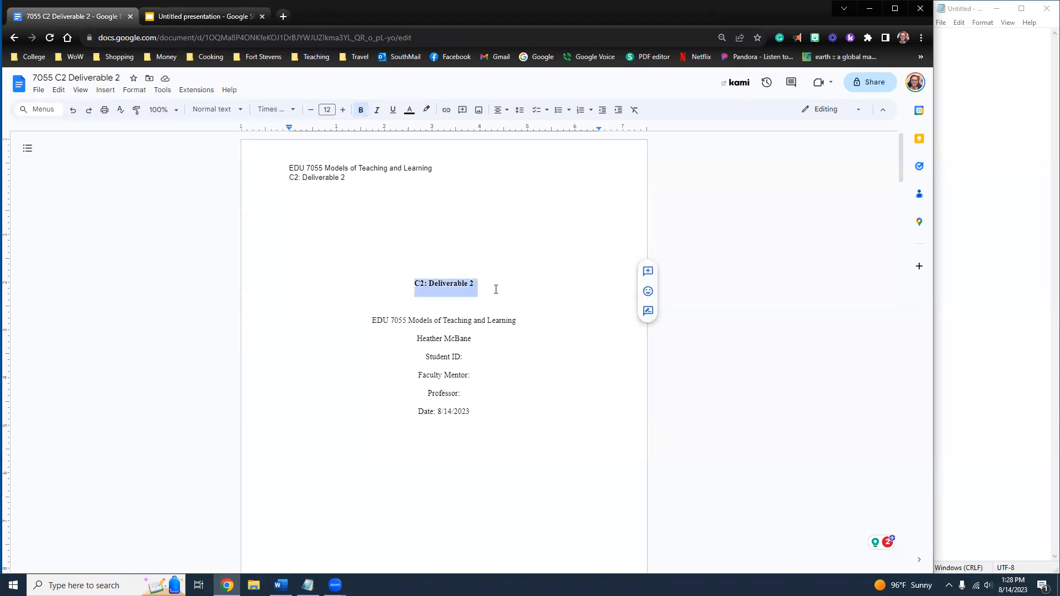
left_click_drag(372, 321, 524, 325)
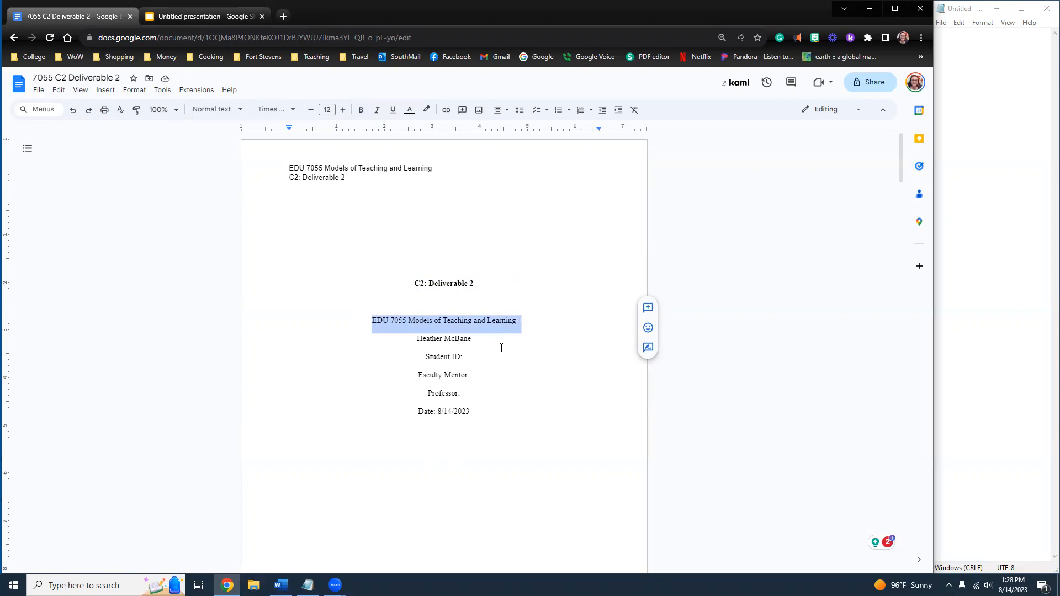
left_click(446, 339)
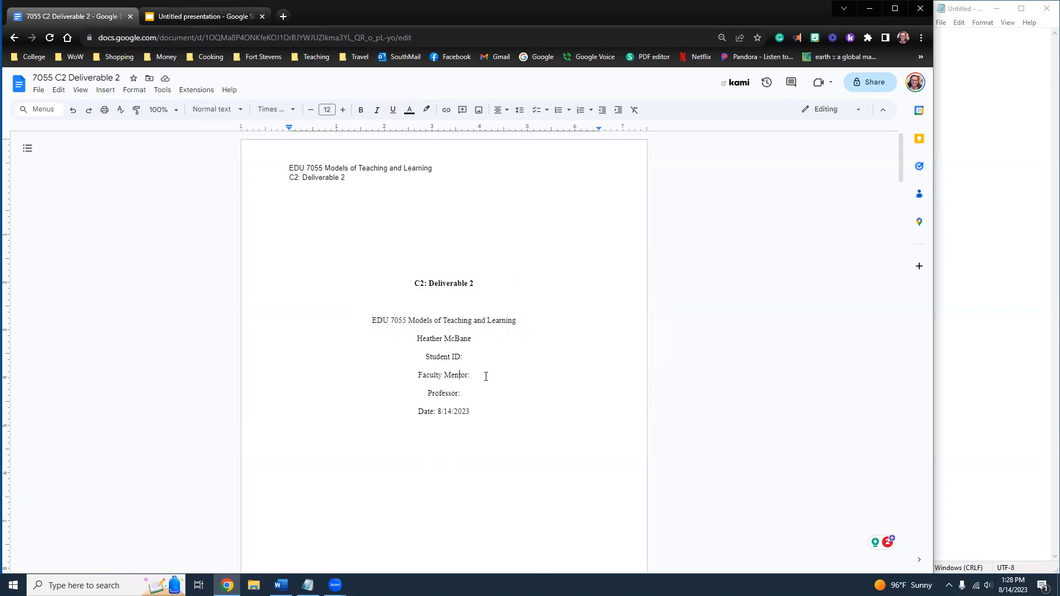
left_click(470, 393)
left_click(469, 411)
- Examine the bold Deliverable 2 heading that opens the first body page after the title page
scroll(492, 411, "down", 5)
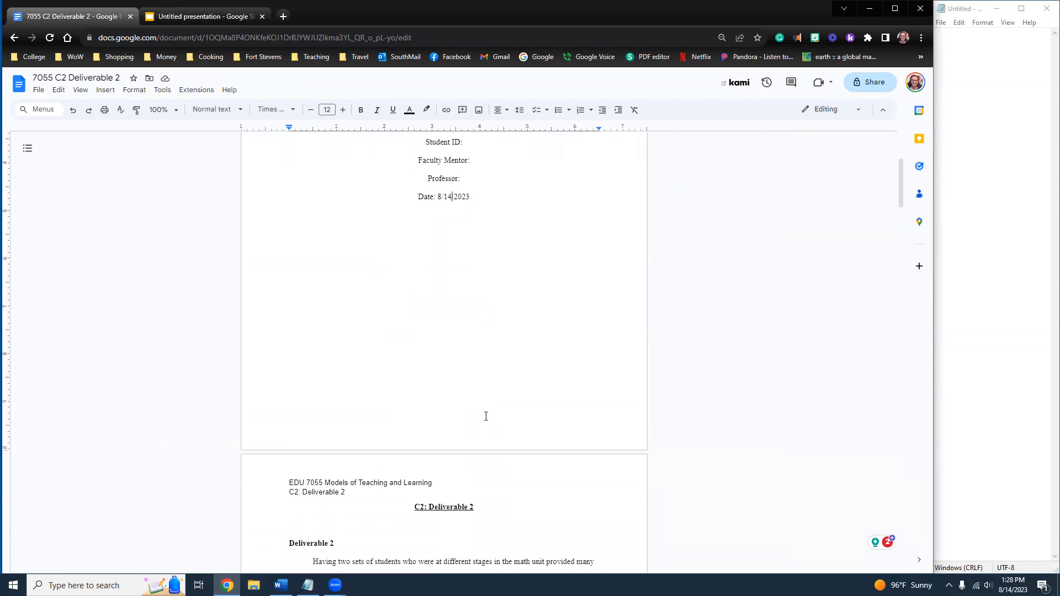
scroll(494, 463, "up", 1)
scroll(502, 460, "down", 4)
scroll(502, 461, "down", 1)
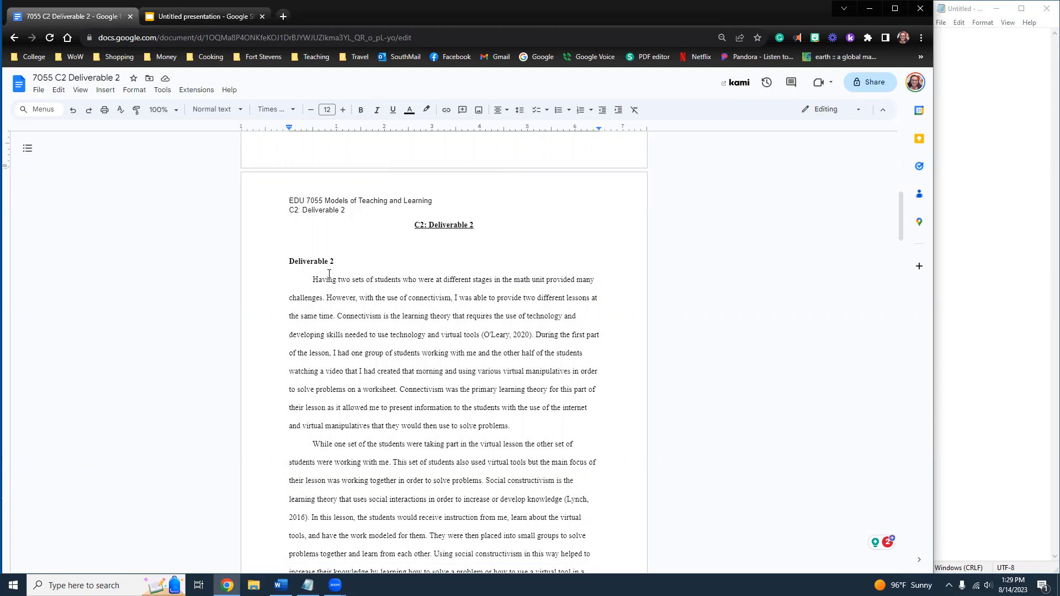
left_click_drag(338, 259, 290, 262)
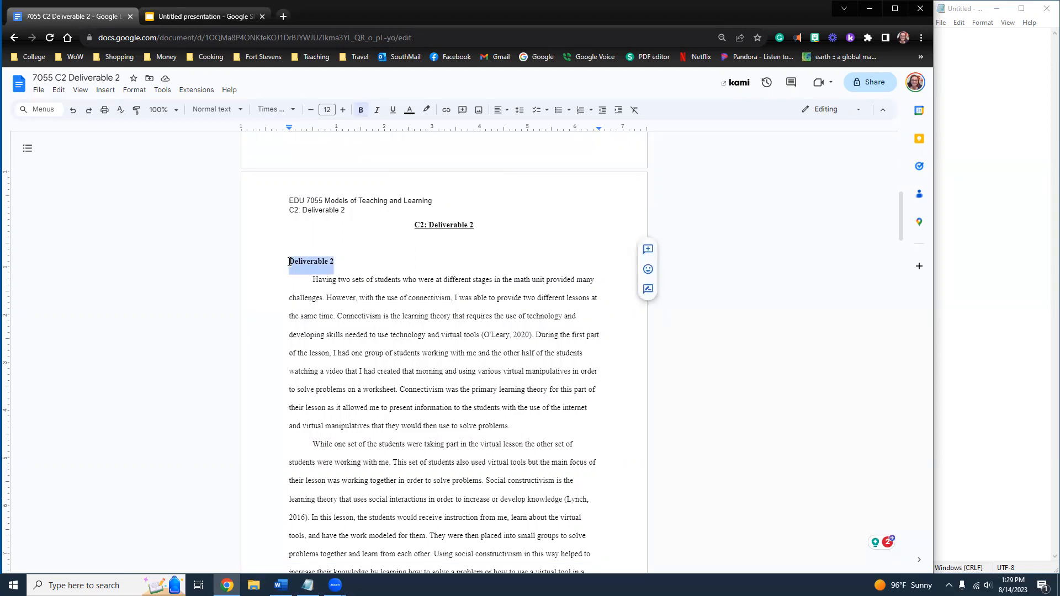
left_click(336, 262)
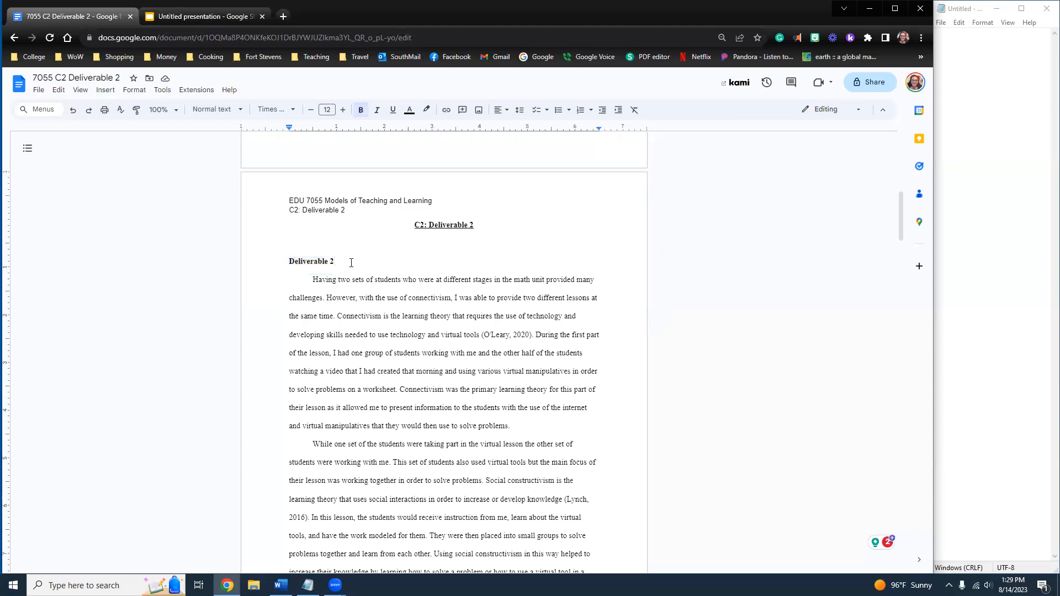
triple_click(338, 263)
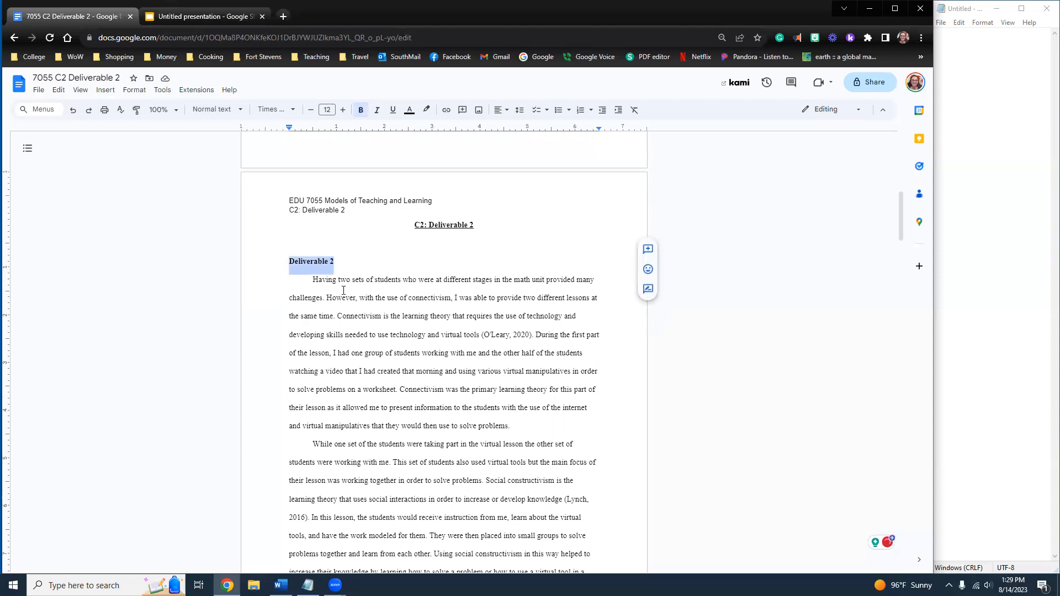
- Examine the sentence defining connectivism in the first body paragraph, together with its in-text citation
left_click(338, 317)
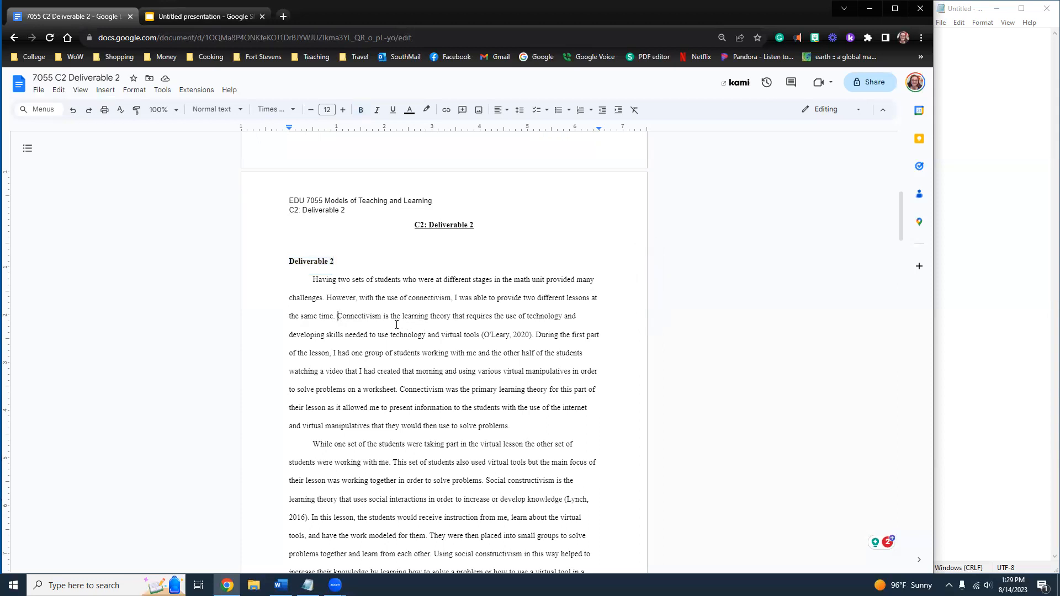
left_click_drag(481, 335, 531, 334)
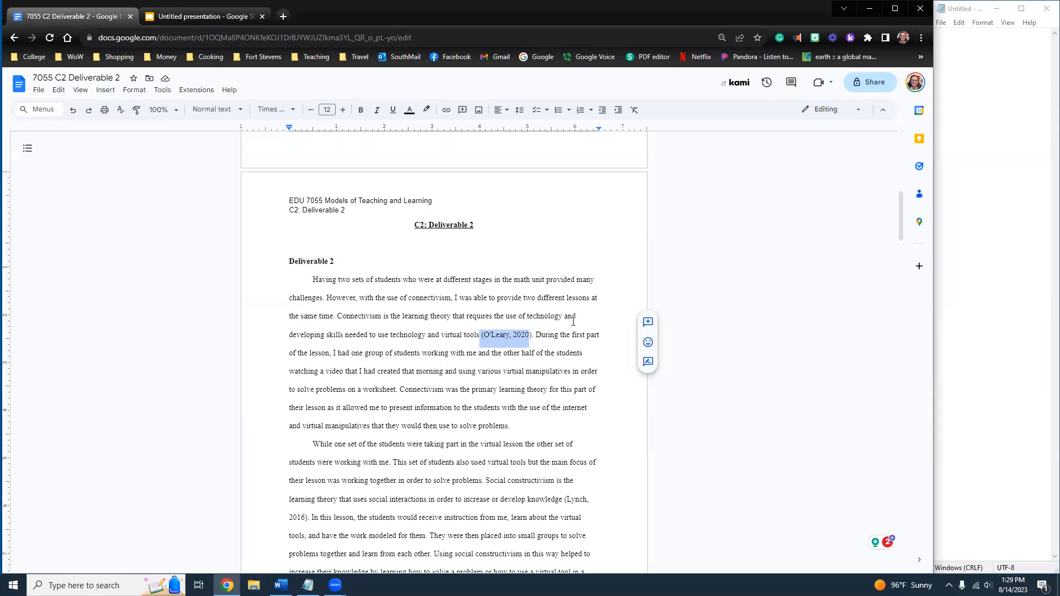
left_click(481, 334)
left_click_drag(481, 335, 536, 335)
left_click(533, 339)
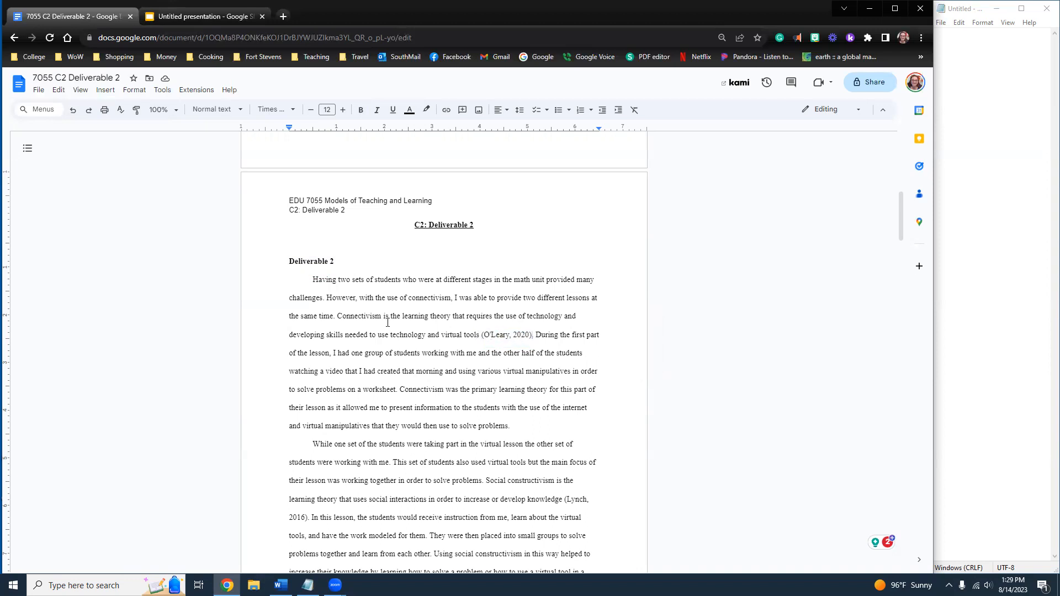
left_click_drag(338, 317, 537, 335)
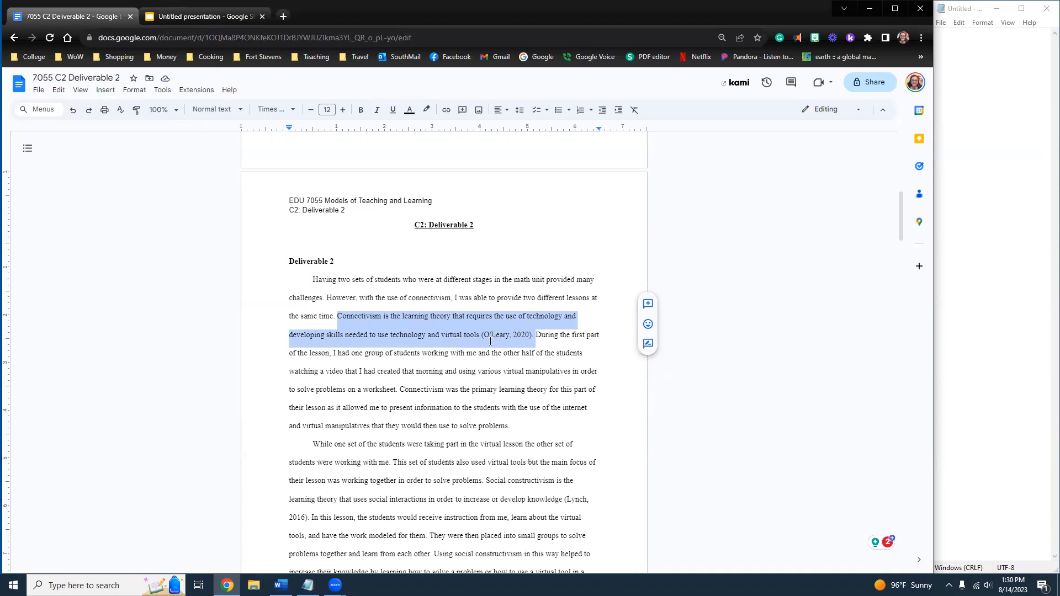
left_click_drag(530, 345, 533, 342)
- Examine the entries on the References page at the end of the document, including the What Is Behaviorism? entry
scroll(537, 343, "down", 20)
scroll(542, 353, "down", 20)
scroll(545, 355, "down", 20)
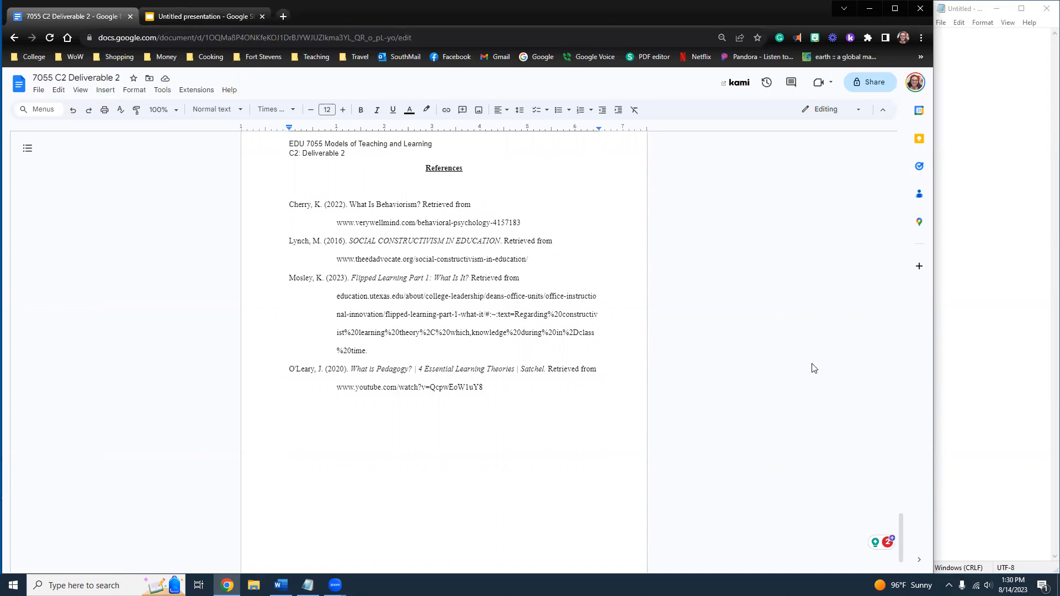
left_click(980, 185)
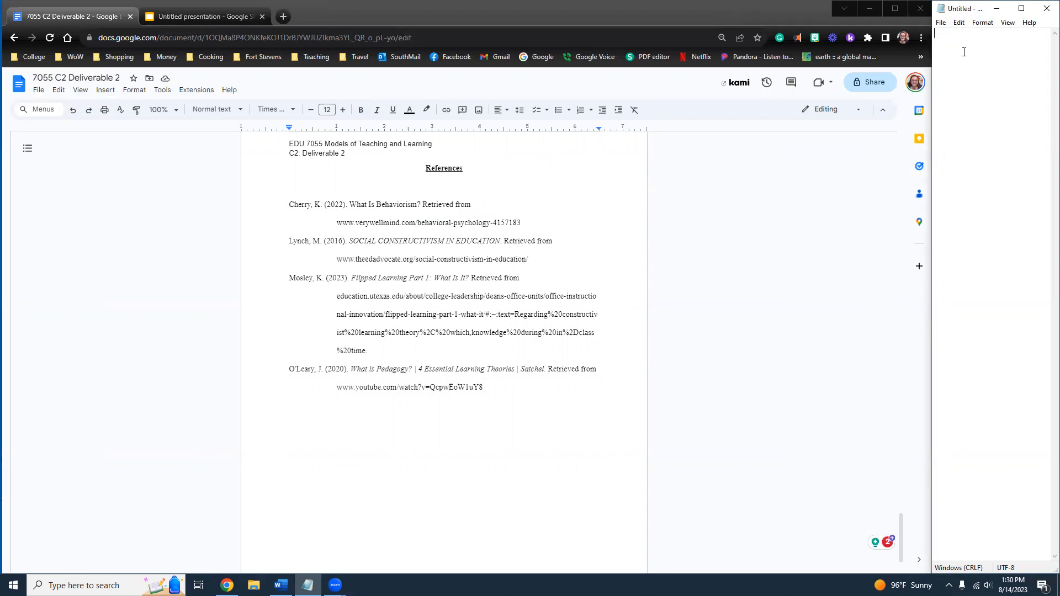
left_click(411, 370)
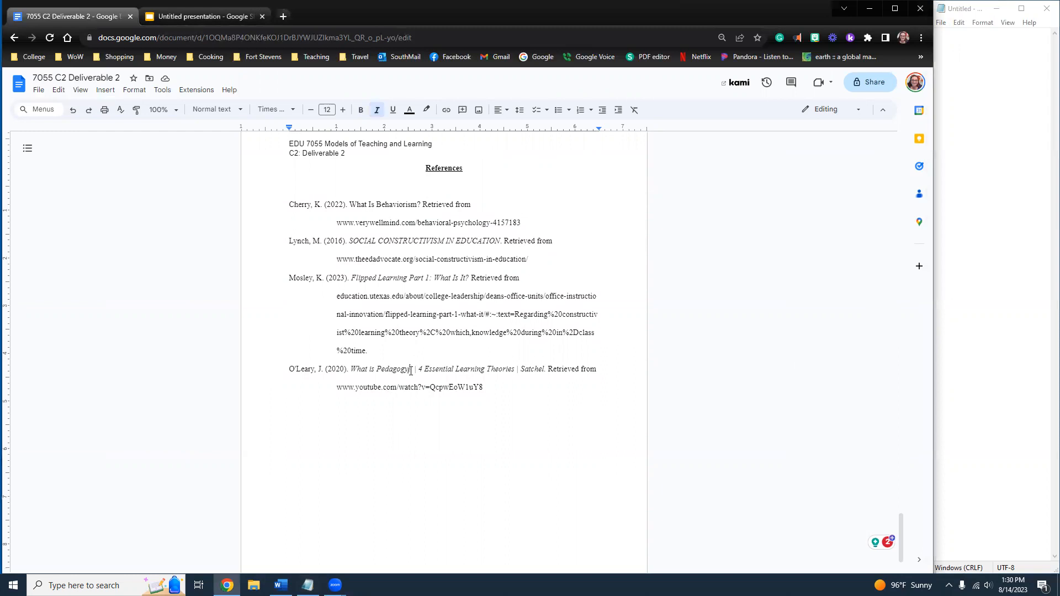
left_click_drag(290, 204, 522, 221)
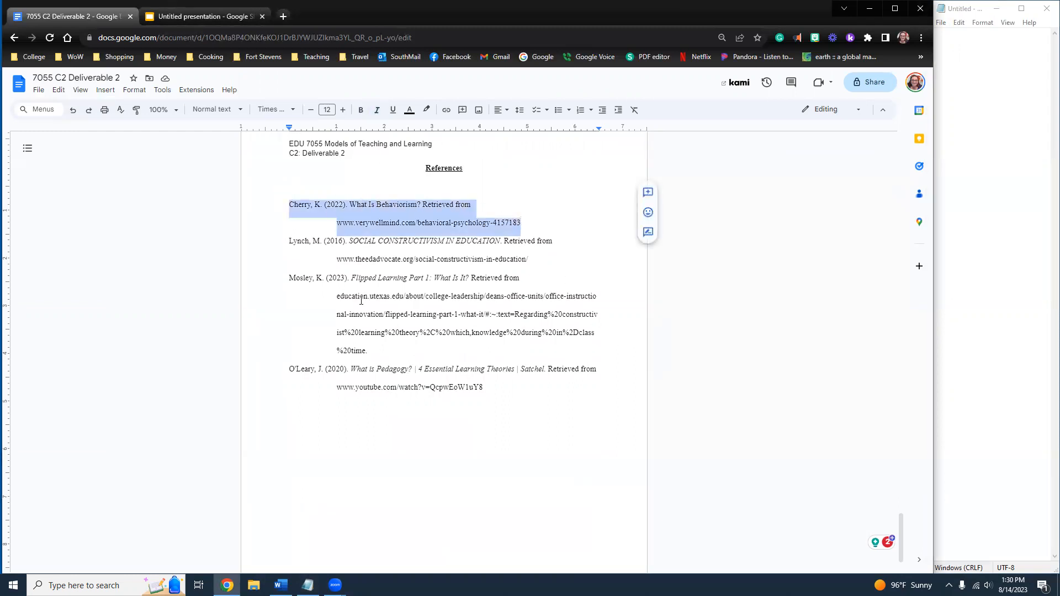
left_click(352, 314)
- Copy the complete Flipped Learning Part 1 reference and paste it into the empty Notepad window
left_click_drag(287, 279, 409, 348)
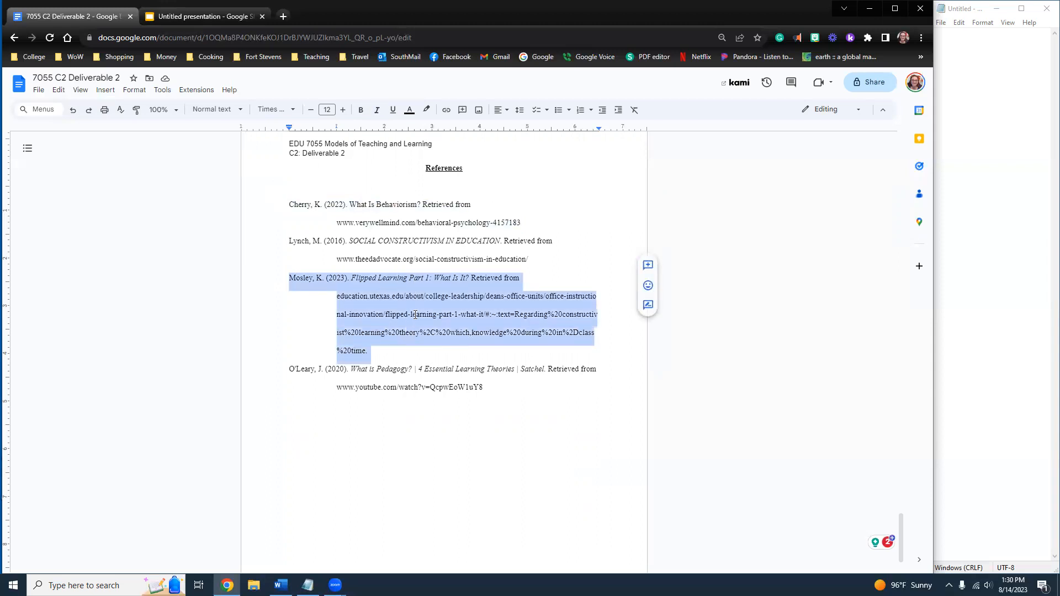
right_click(406, 311)
left_click(436, 337)
left_click(1001, 54)
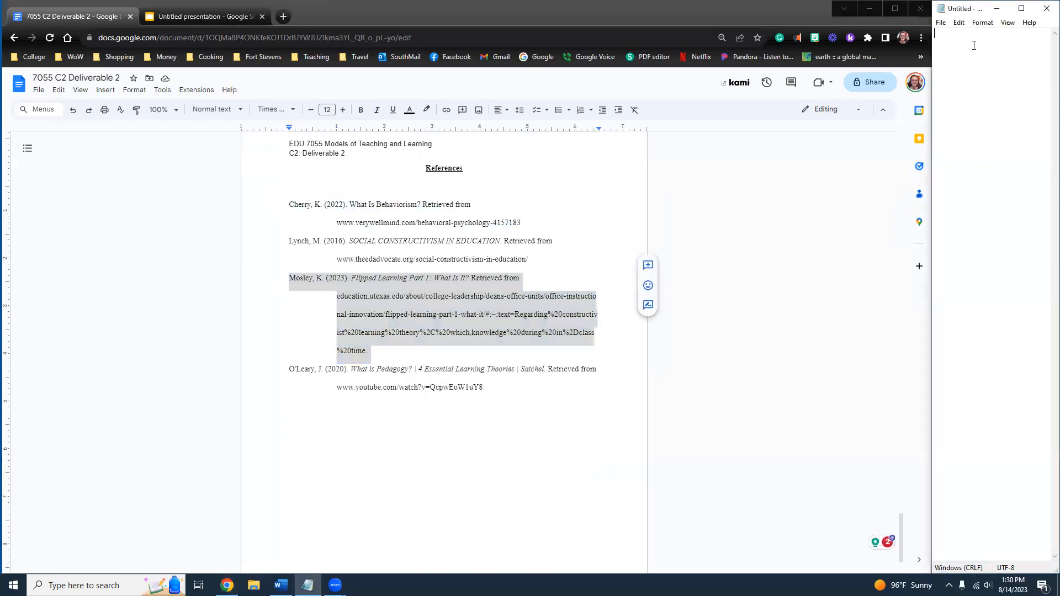
key("ctrl+v")
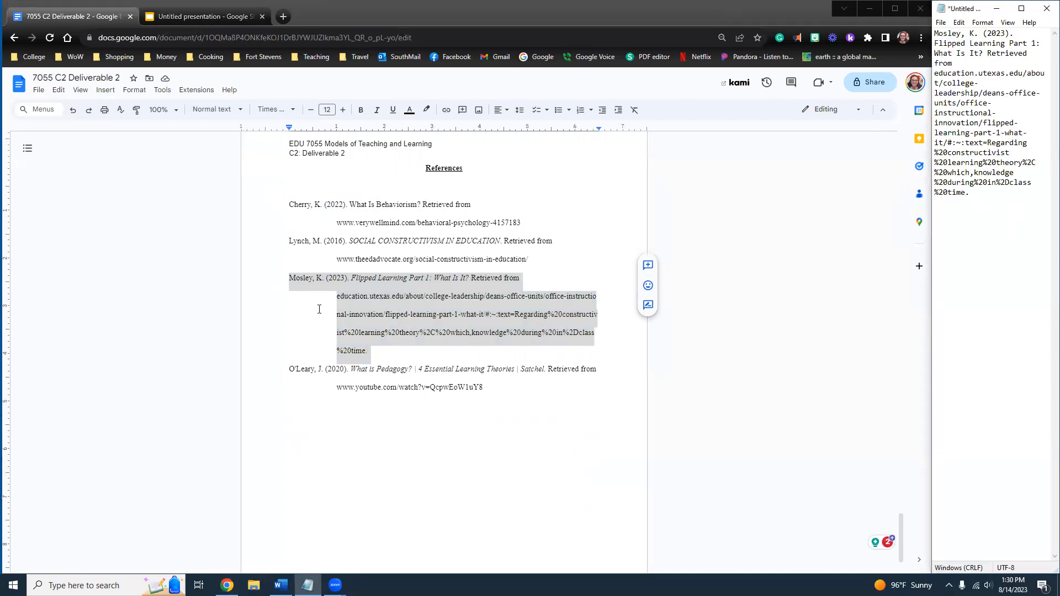
- Examine the parts of the Flipped Learning Part 1 reference in the document, including its italic title and "Retrieved from" wording
left_click(305, 285)
left_click_drag(289, 278, 475, 287)
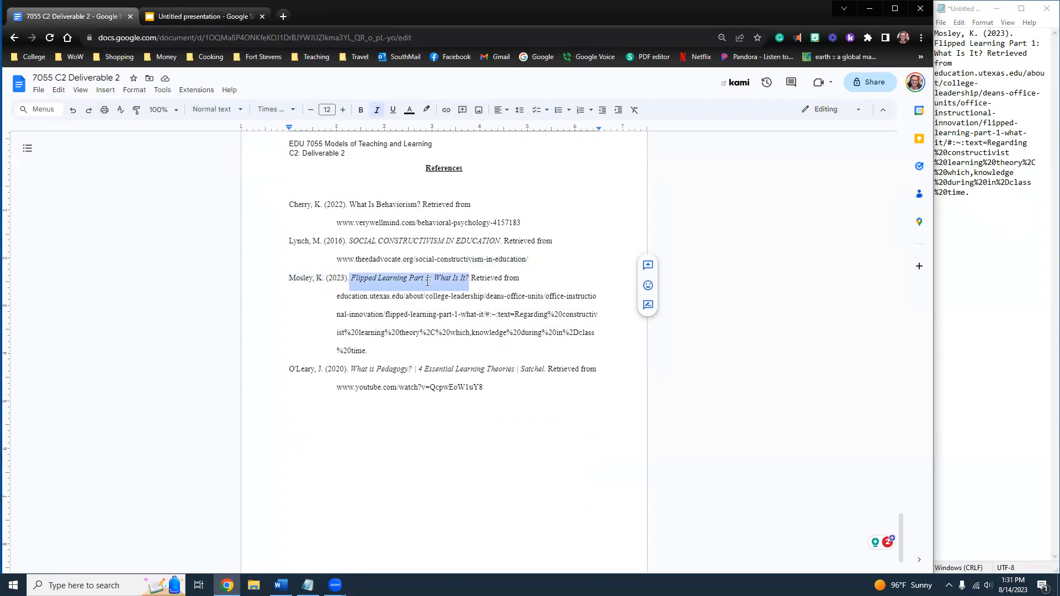
left_click_drag(470, 281, 537, 284)
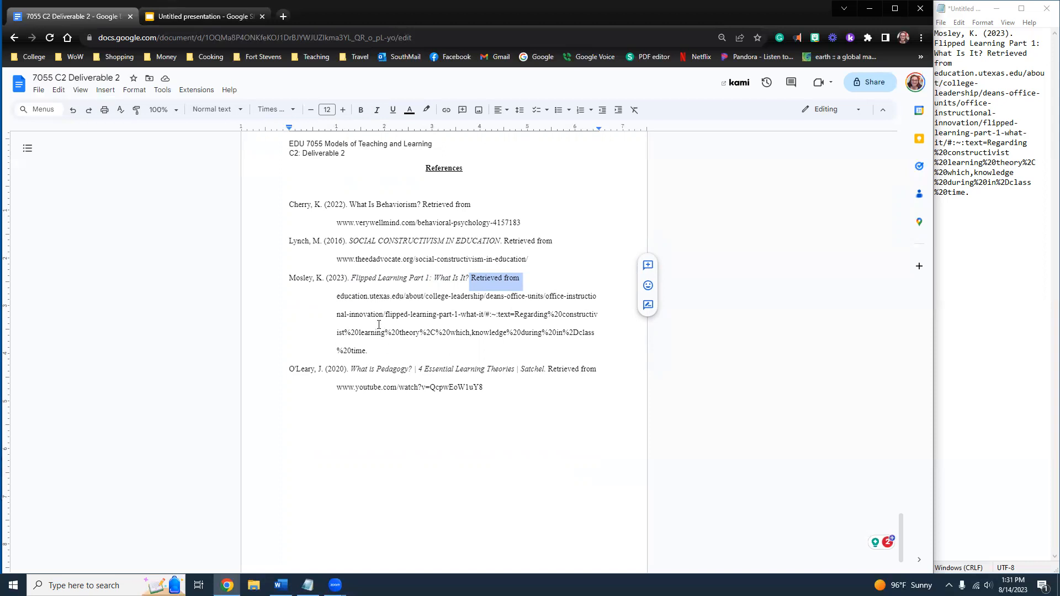
left_click(612, 282)
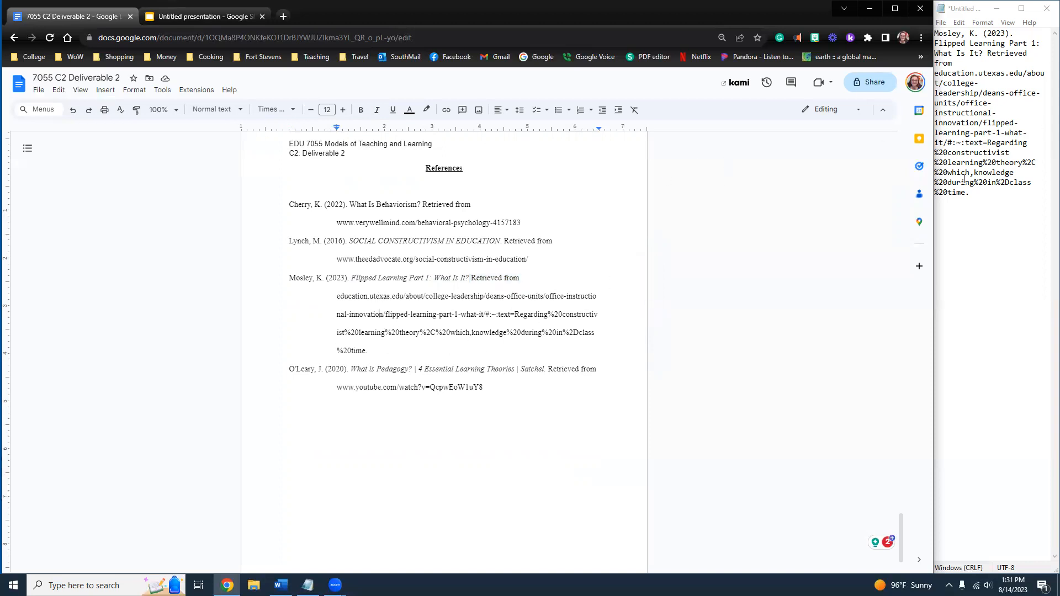
- Cut the whole reference text from Notepad and start a new line after the last entry in the document's References list
left_click_drag(978, 194, 935, 32)
right_click(952, 50)
left_click(955, 67)
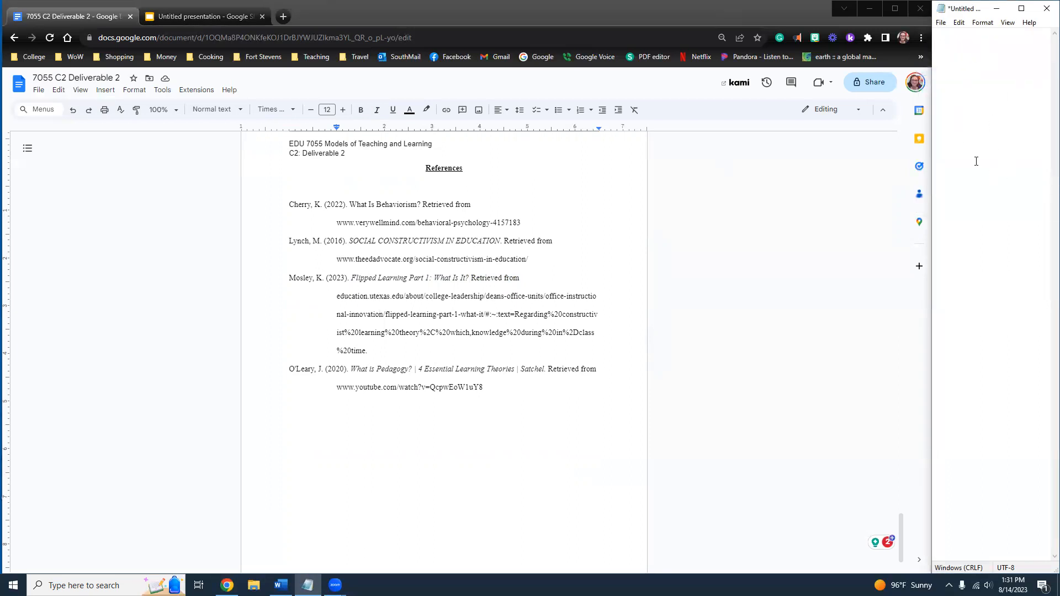
left_click(498, 393)
key("Return")
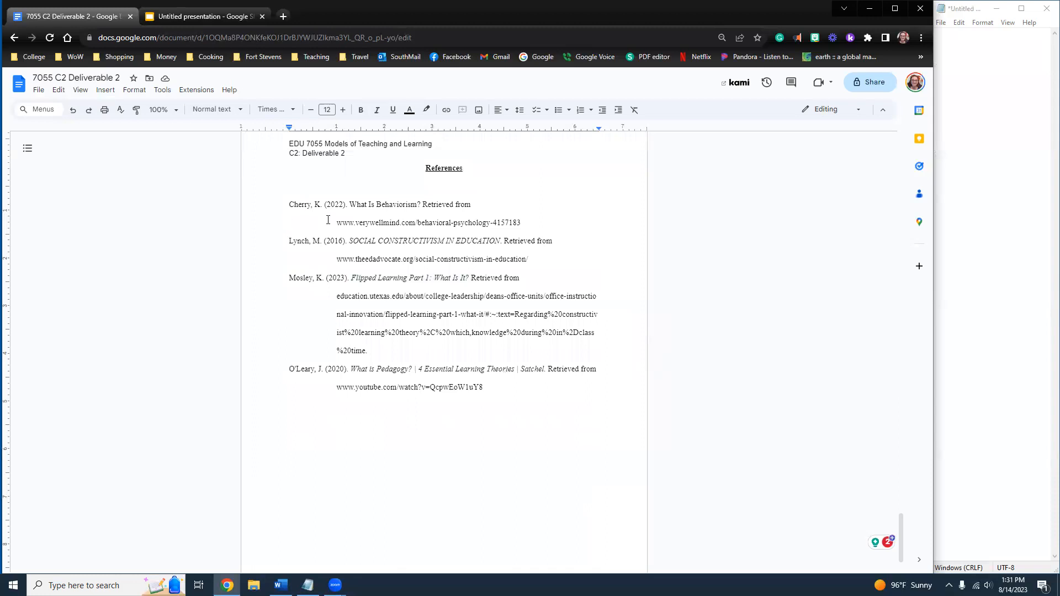
left_click(964, 51)
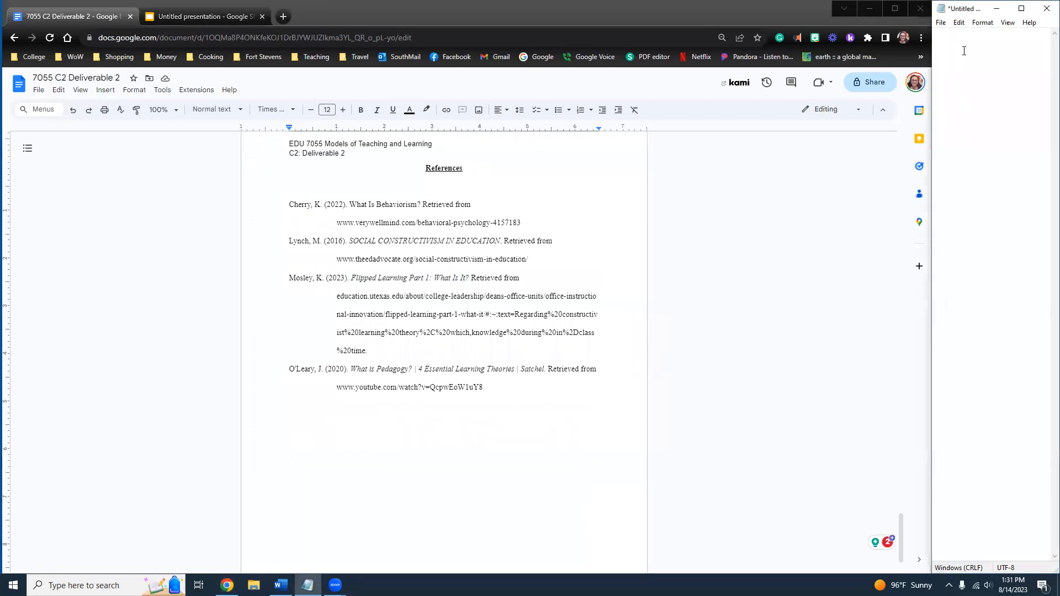
key("ctrl+z")
type("Chren")
key("BackSpace")
key("BackSpace")
key("BackSpace")
type("erry, k. (2022)")
key("BackSpace")
key("BackSpace")
key("BackSpace")
key("BackSpace")
key("BackSpace")
key("BackSpace")
key("BackSpace")
key("BackSpace")
key("BackSpace")
key("BackSpace")
key("BackSpace")
key("BackSpace")
key("BackSpace")
key("BackSpace")
key("BackSpace")
key("BackSpace")
key("BackSpace")
- Paste the cut reference on the new line below the last entry and italicize its title, "Flipped Learning Part 1: What Is It?"
left_click(306, 409)
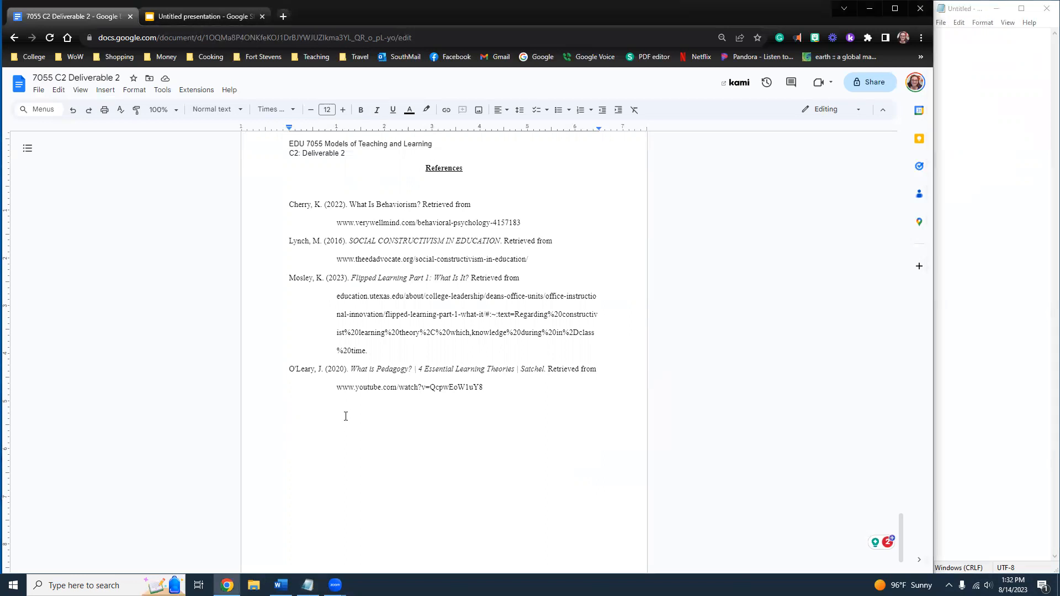
key("ctrl+v")
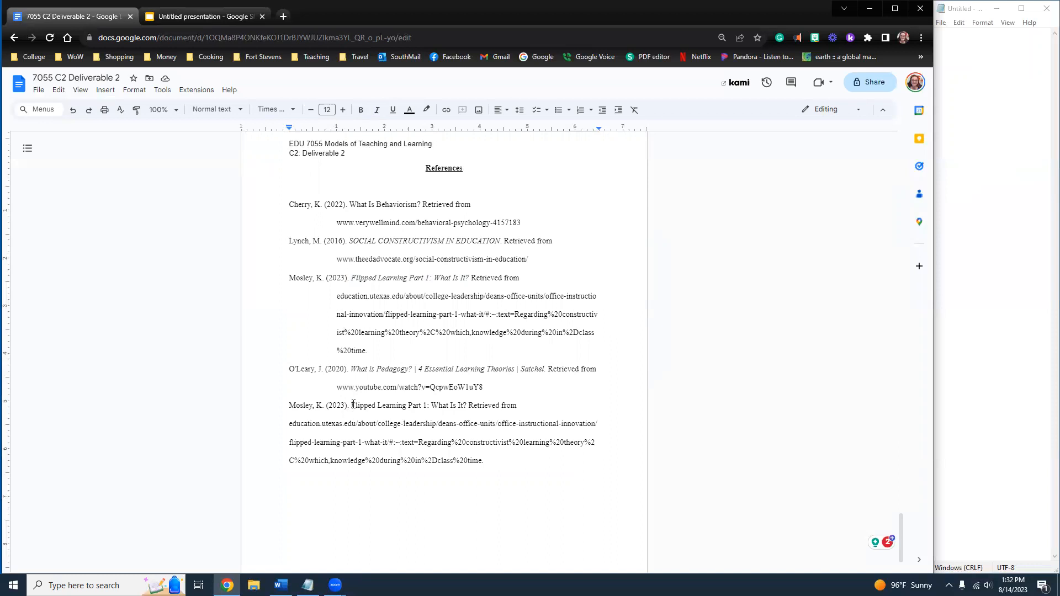
left_click_drag(353, 404, 467, 406)
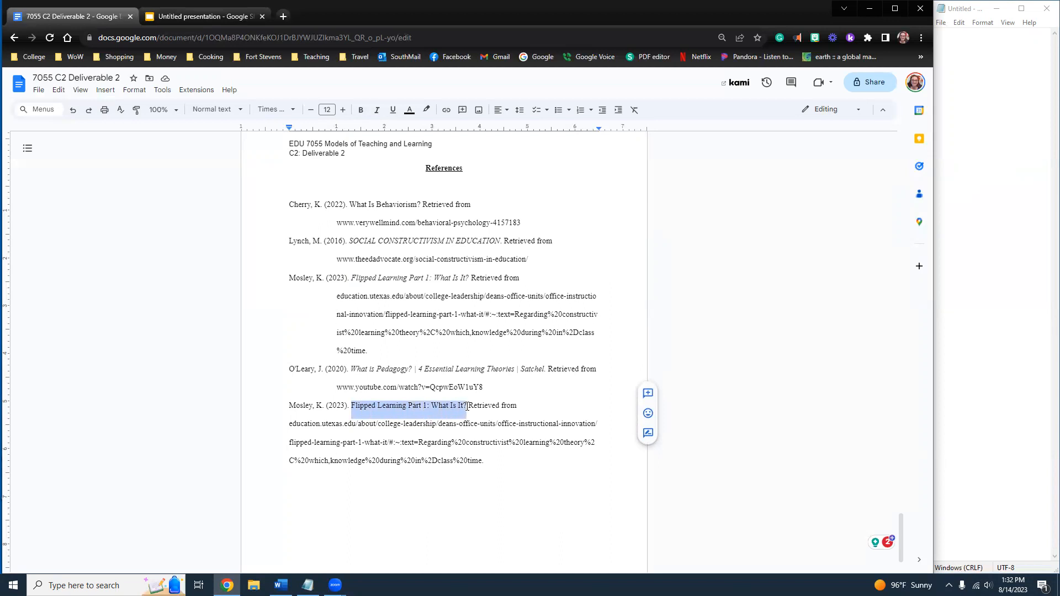
key("ctrl+i")
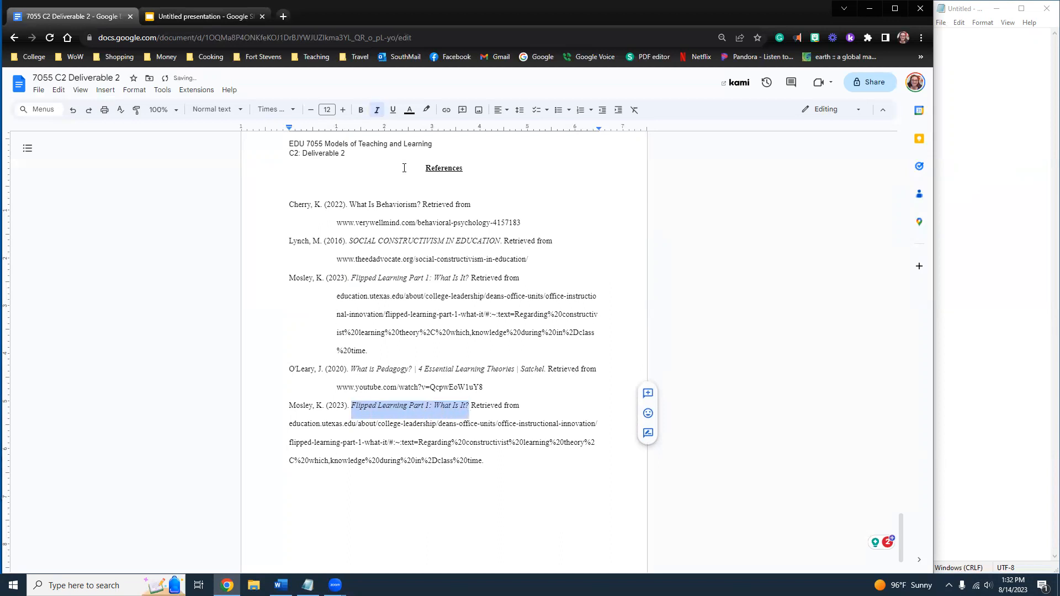
left_click(539, 406)
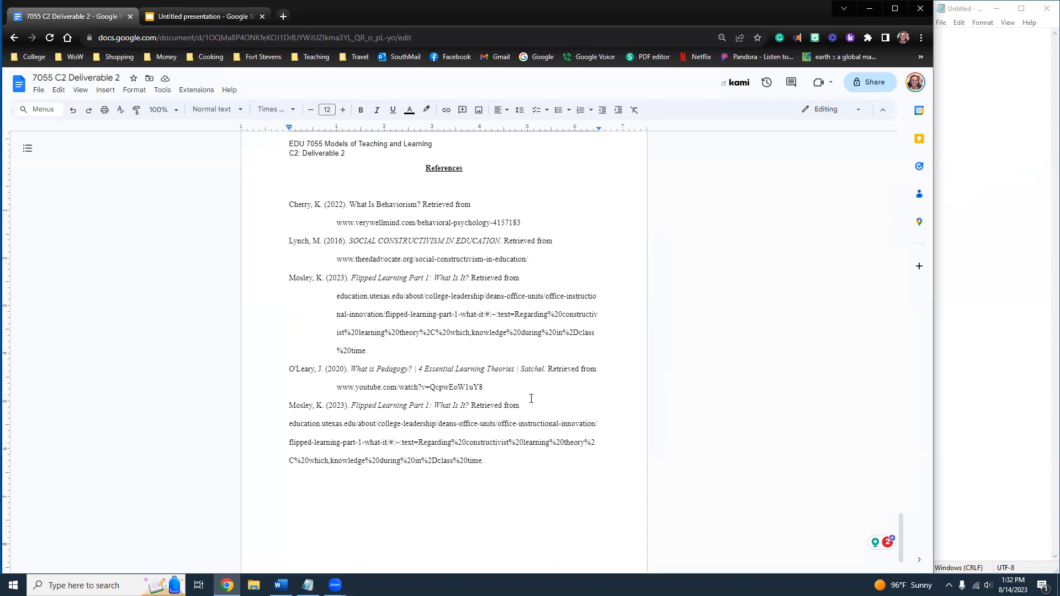
- Break the pasted Flipped Learning reference after "Retrieved from" and indent its web address lines to match the other entries
key("Return")
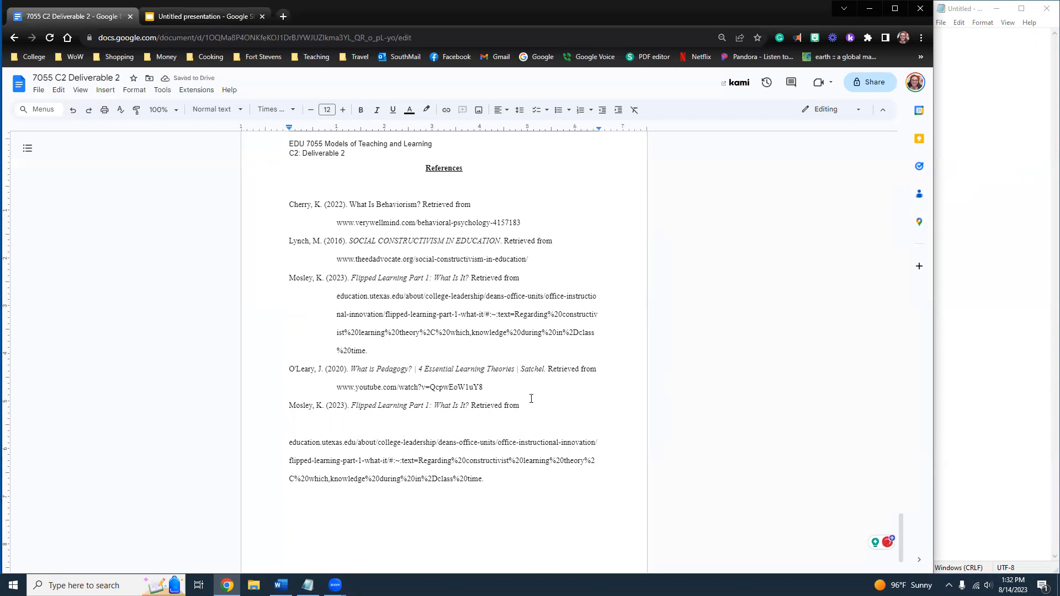
key("Delete")
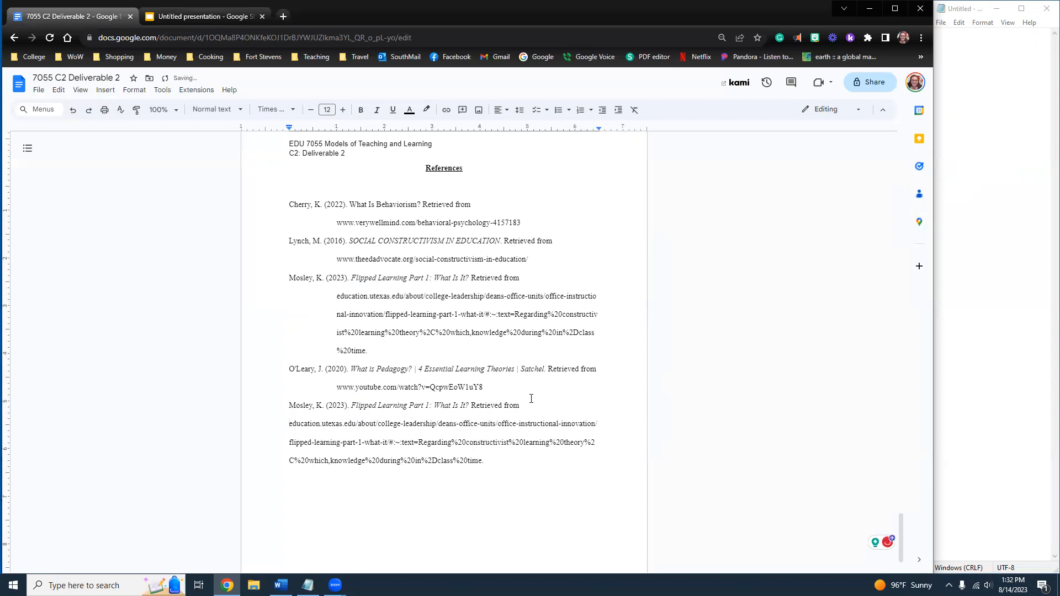
key("Tab")
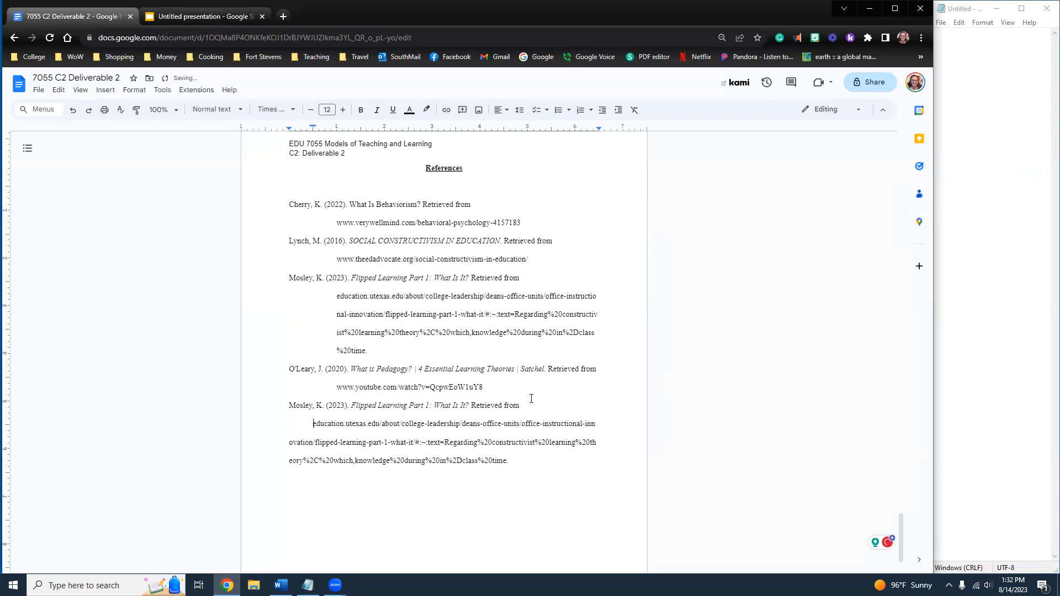
key("Tab")
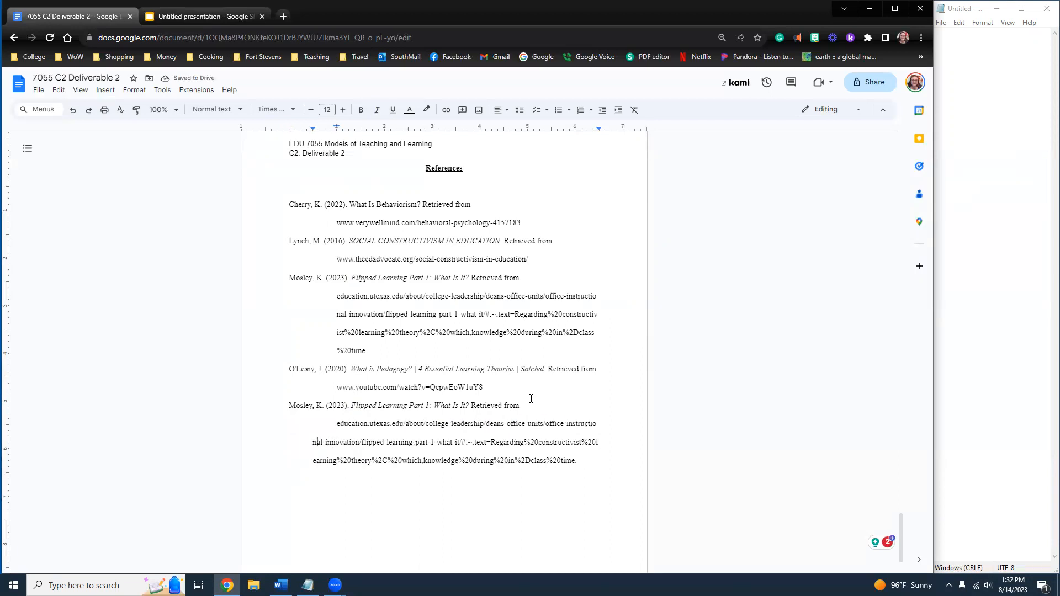
key("Left")
key("Tab")
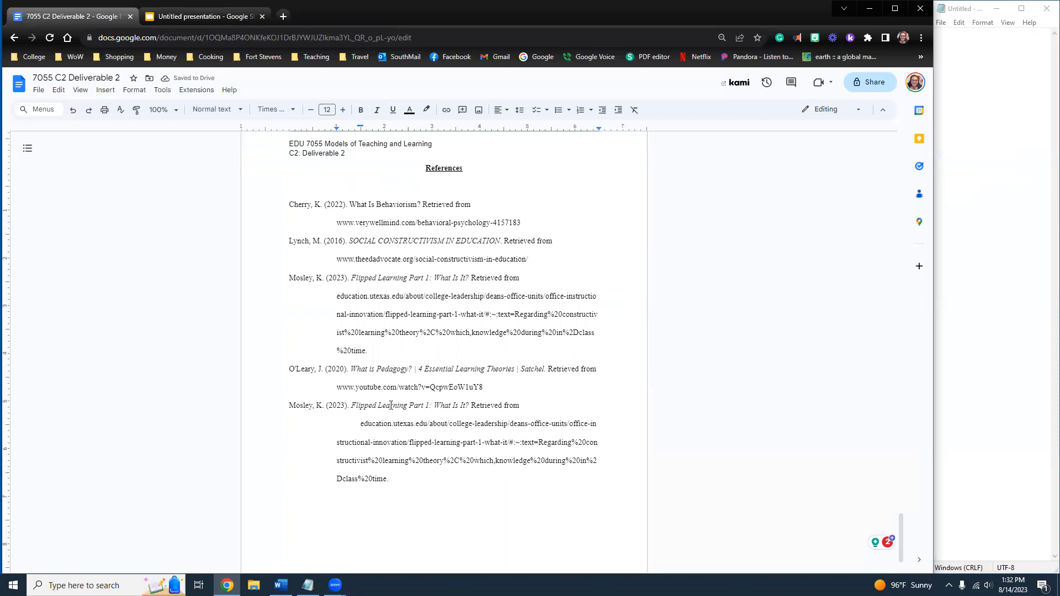
key("BackSpace")
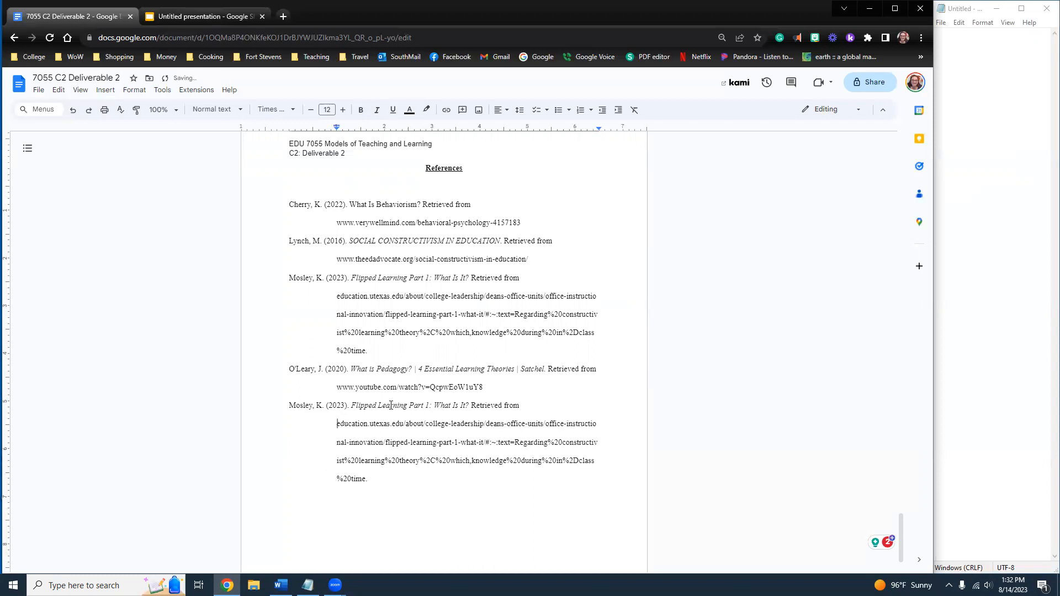
left_click(386, 477)
left_click_drag(382, 476, 285, 407)
left_click(460, 363)
- Italicize the title "What Is Behaviorism?" in the first reference and check the italics of "SOCIAL CONSTRUCTIVISM IN EDUCATION" in the second
left_click_drag(350, 204, 419, 206)
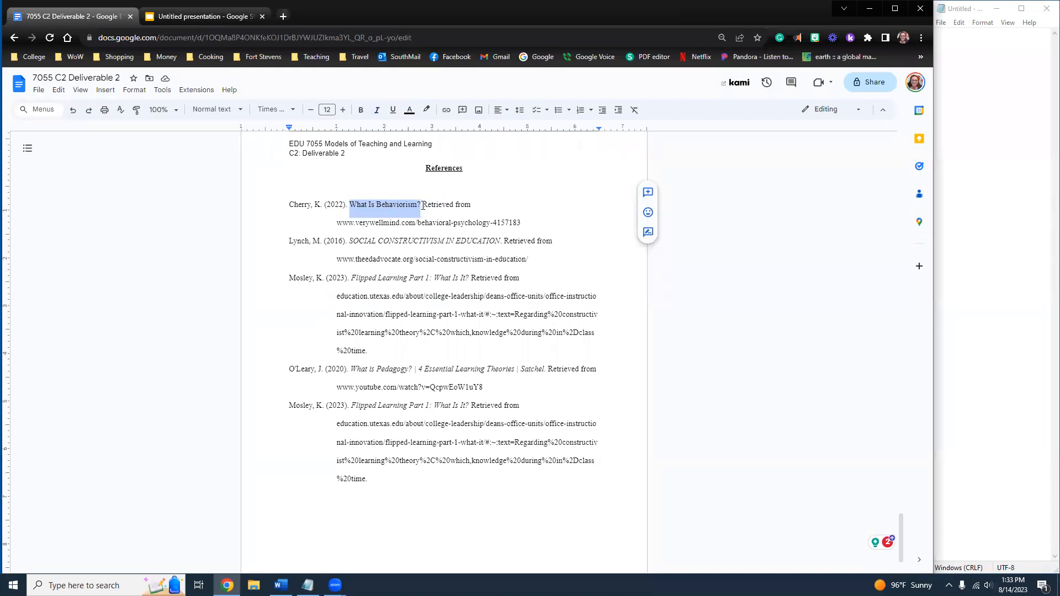
key("ctrl+i")
left_click_drag(350, 241, 502, 243)
left_click(517, 241)
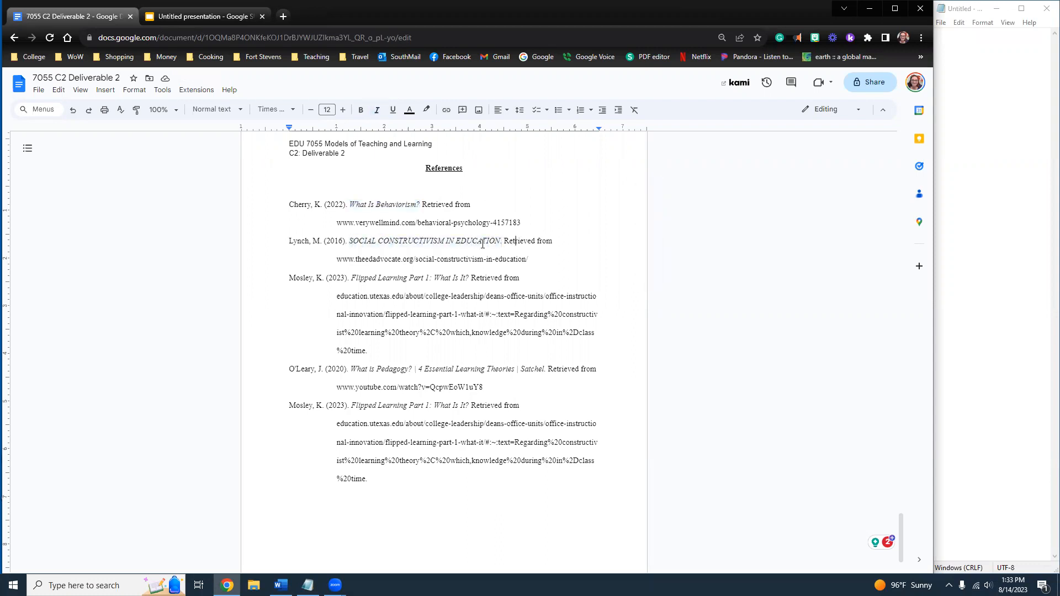
left_click_drag(362, 242, 503, 242)
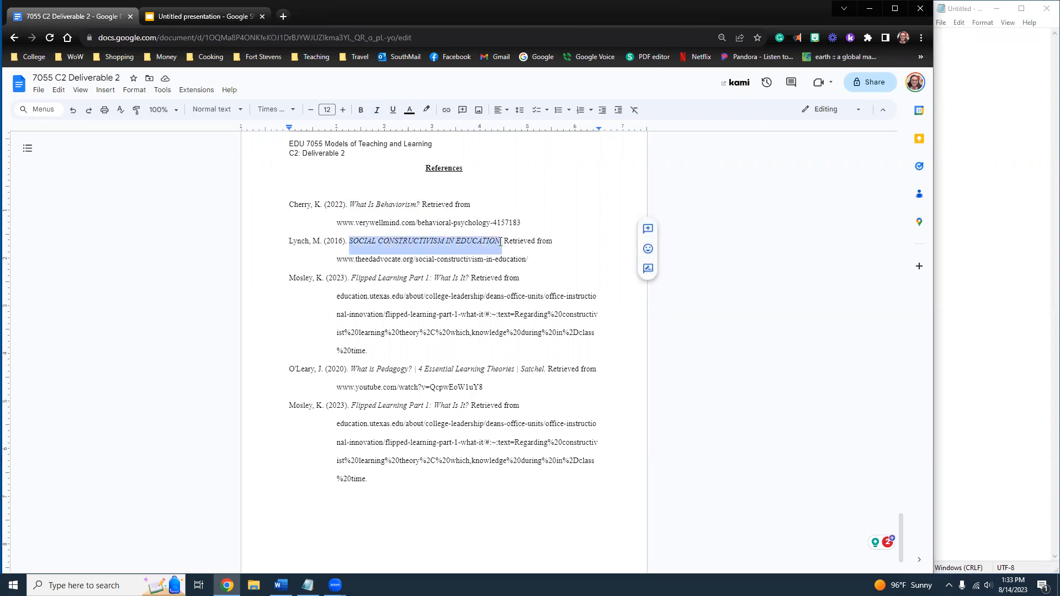
key("ctrl+i")
left_click(515, 260)
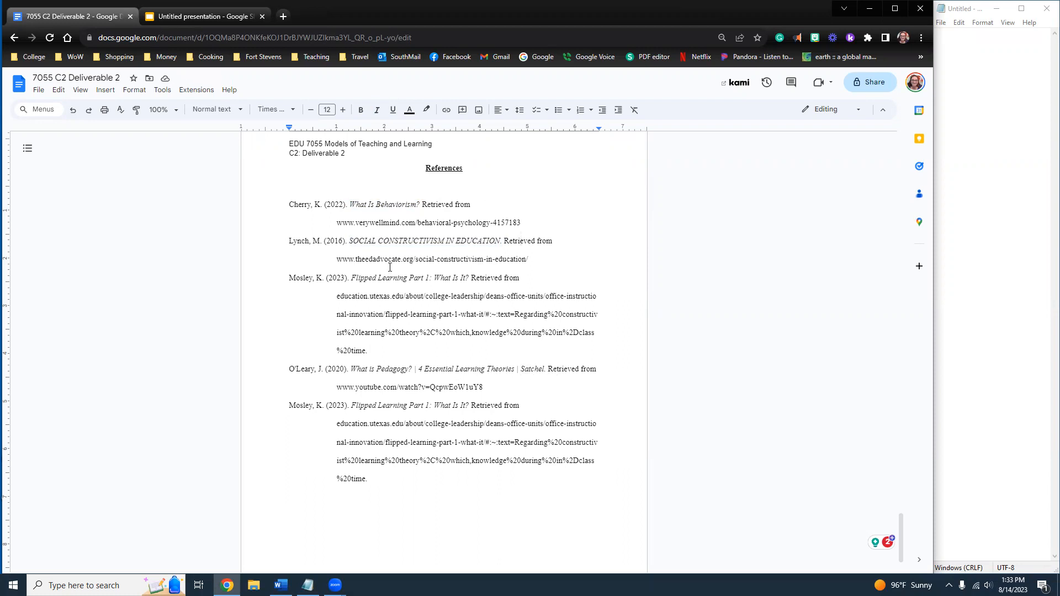
- Copy the complete "What is Pedagogy? | 4 Essential Learning Theories | Satchel" reference and paste it into the empty Notepad window
left_click(394, 479)
left_click_drag(288, 368, 492, 389)
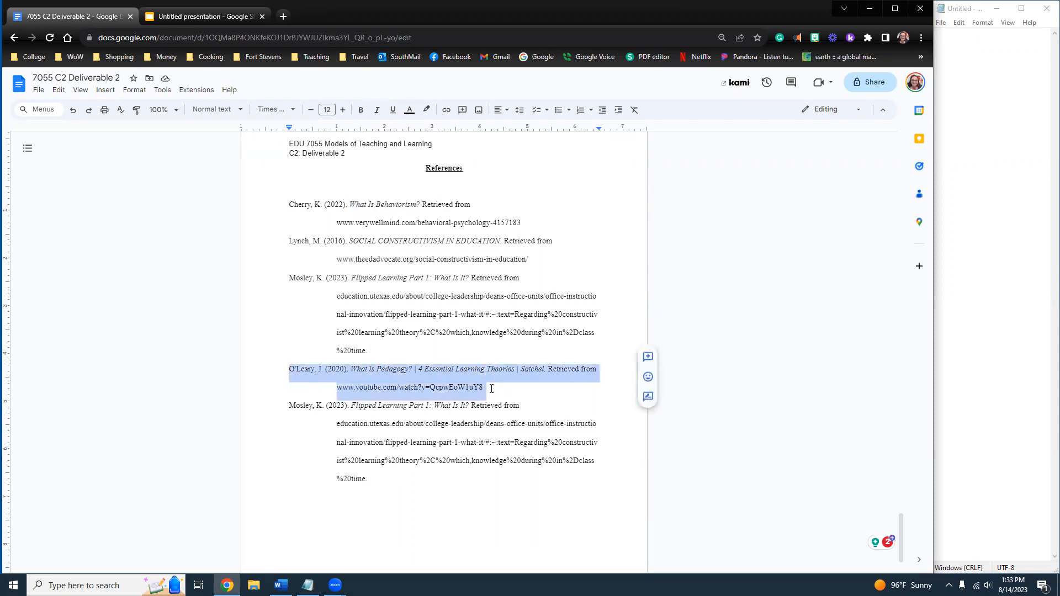
right_click(468, 385)
left_click(576, 151)
left_click(1010, 65)
key("ctrl+v")
- Cut the Pedagogy reference from Notepad and paste it on a new line below the last entry in the document's References list
left_click_drag(1000, 92, 934, 35)
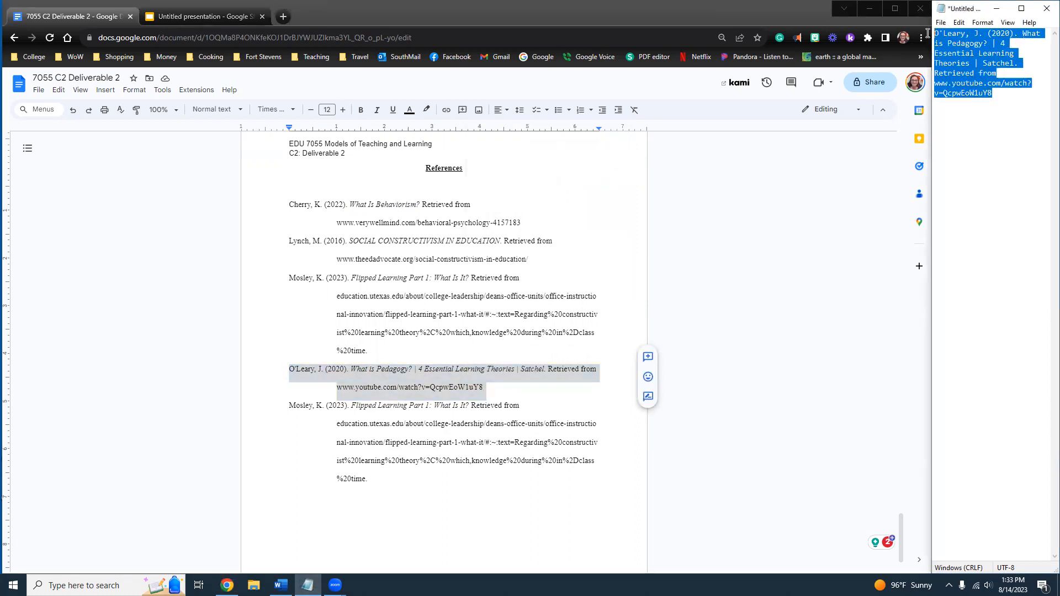
right_click(946, 47)
left_click(970, 70)
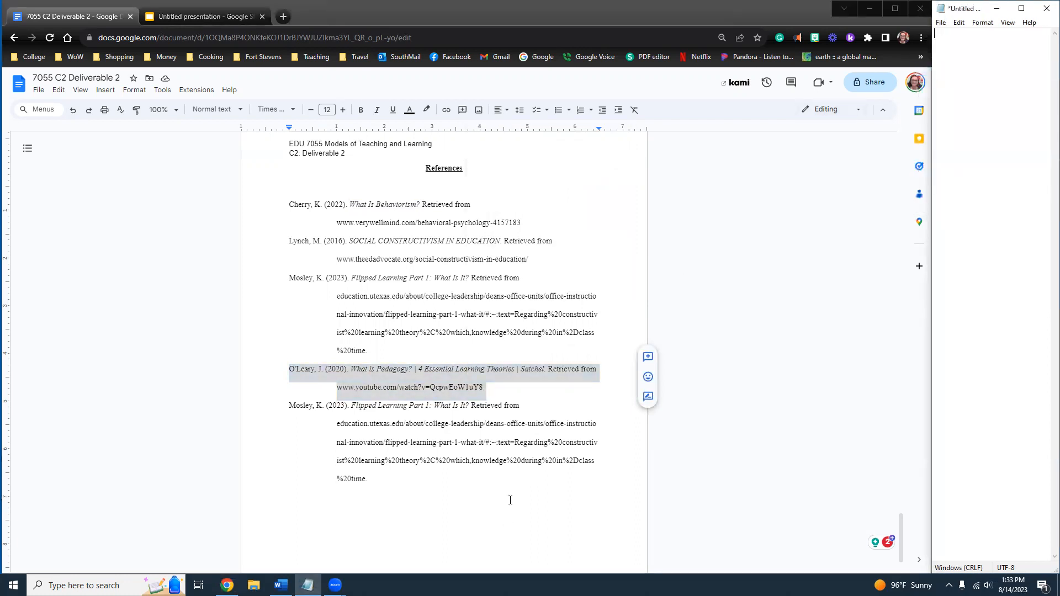
left_click(410, 489)
key("Return")
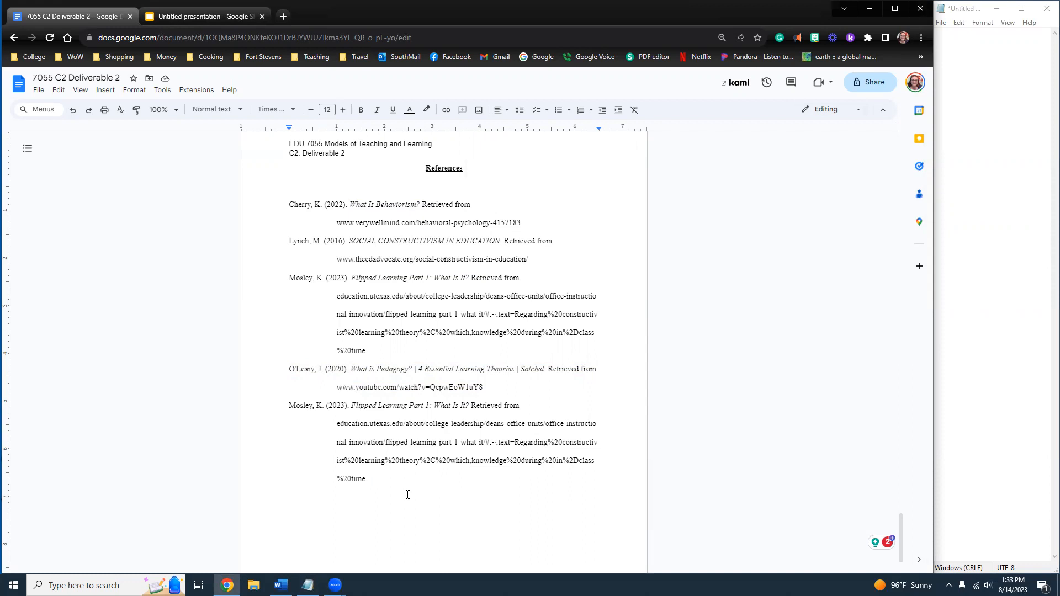
key("ctrl+v")
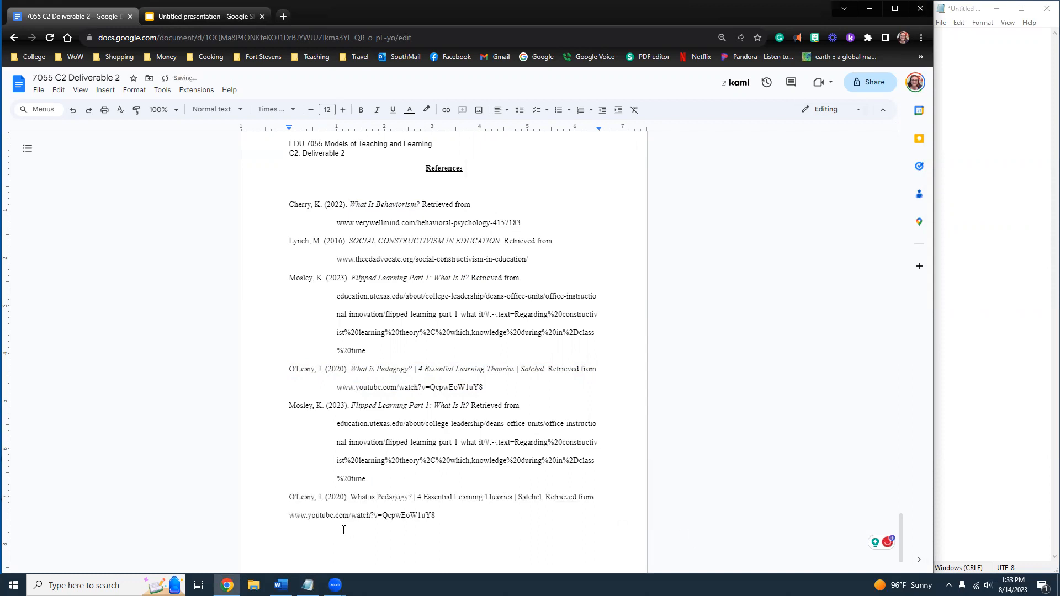
- Italicize the title "What is Pedagogy? | 4 Essential Learning Theories | Satchel" in the newly pasted reference
scroll(386, 486, "down", 2)
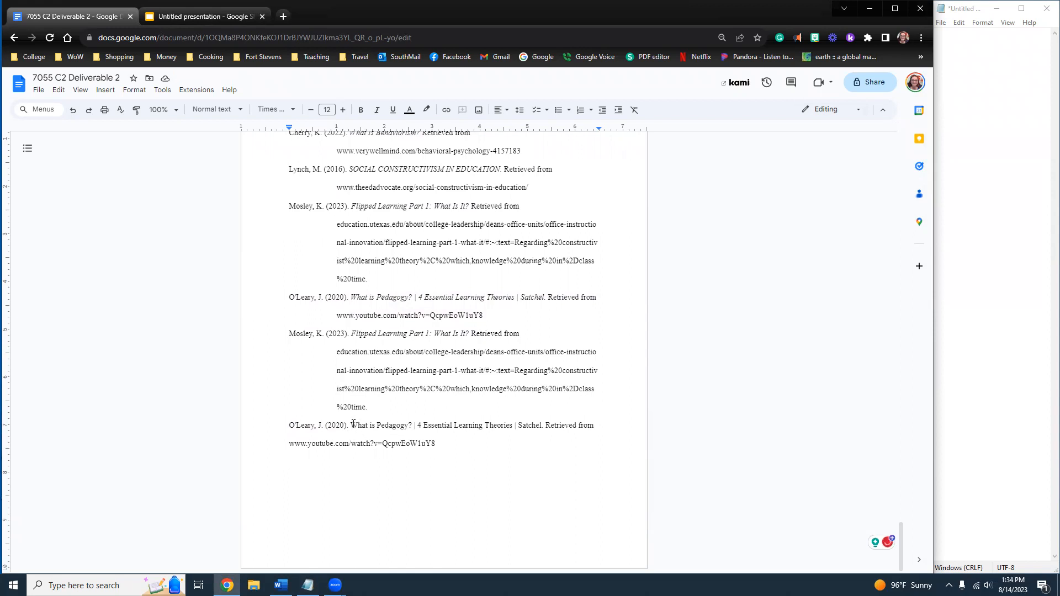
left_click_drag(352, 425, 547, 425)
key("ctrl+i")
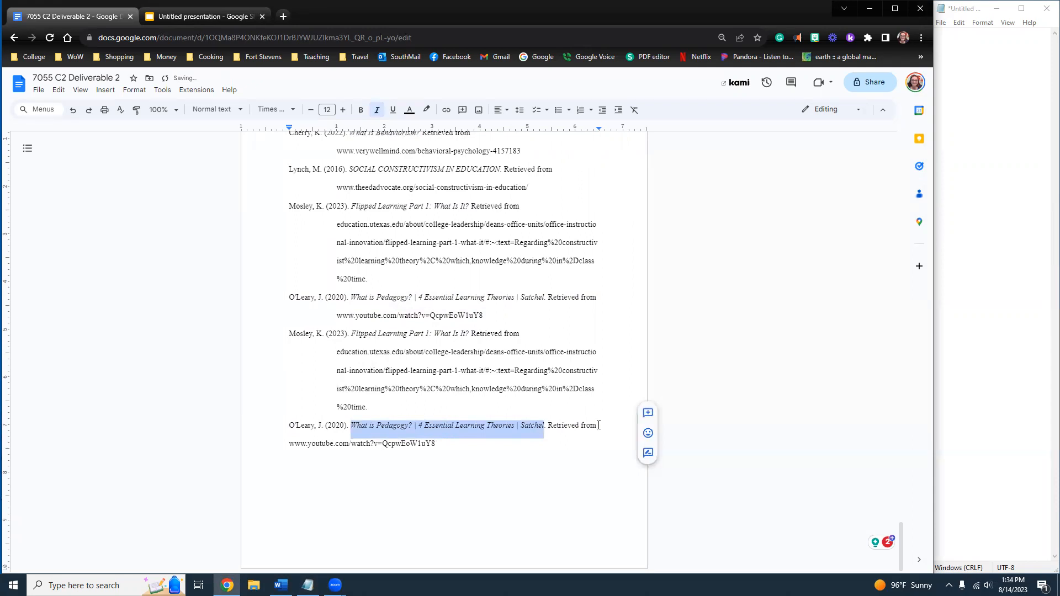
left_click(598, 426)
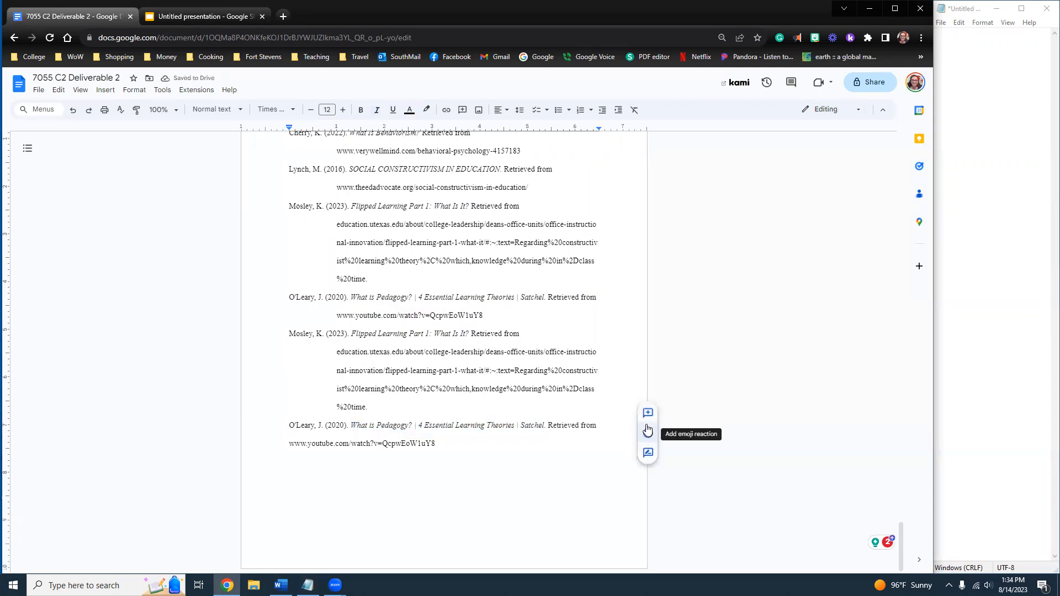
- Break the pasted Pedagogy reference after "Retrieved from" and indent its YouTube address line by two tab stops
left_click(608, 354)
key("Return")
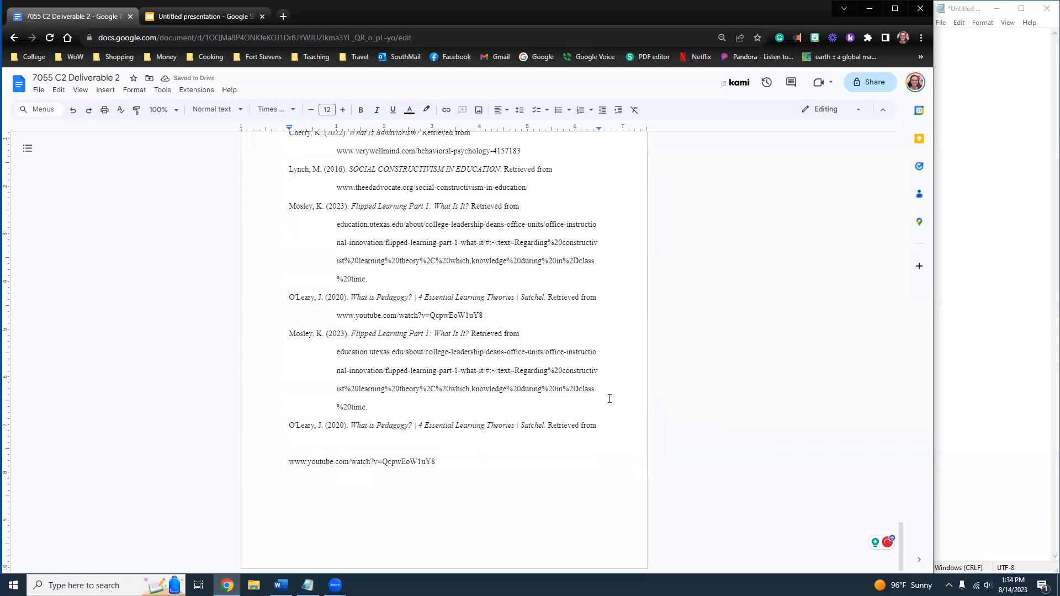
key("Delete")
key("Tab")
key("Tab")
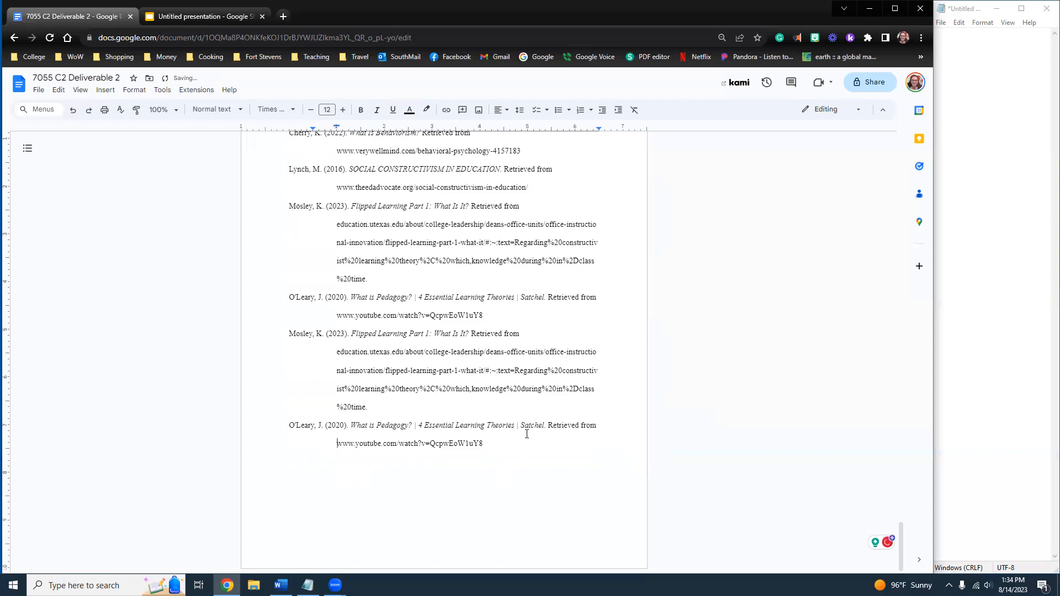
- Delete both duplicate practice references, Flipped Learning and Pedagogy, from the end of the References list
left_click(495, 442)
left_click_drag(494, 442, 289, 333)
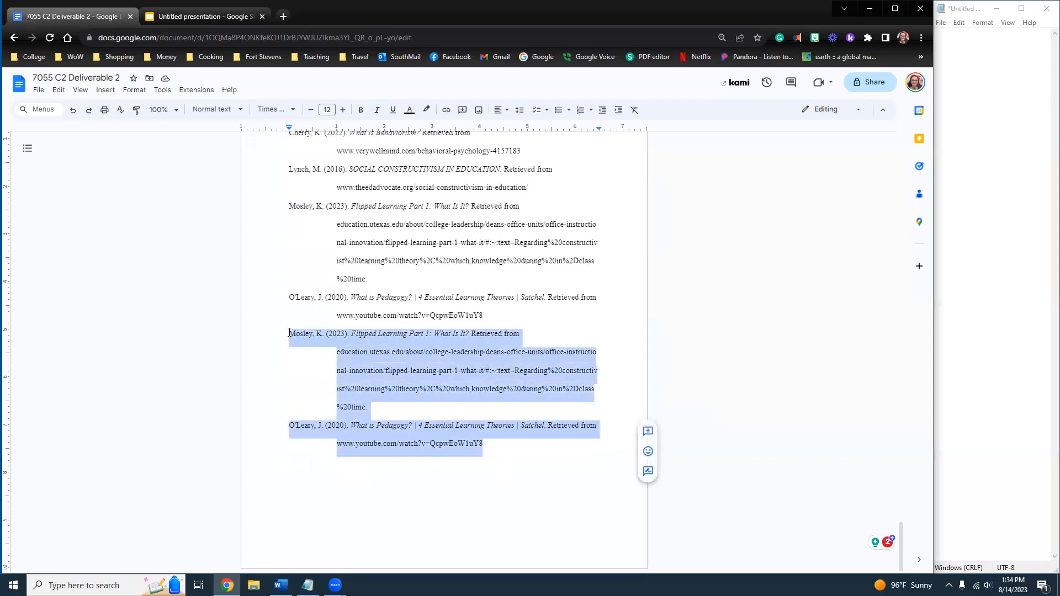
key("BackSpace")
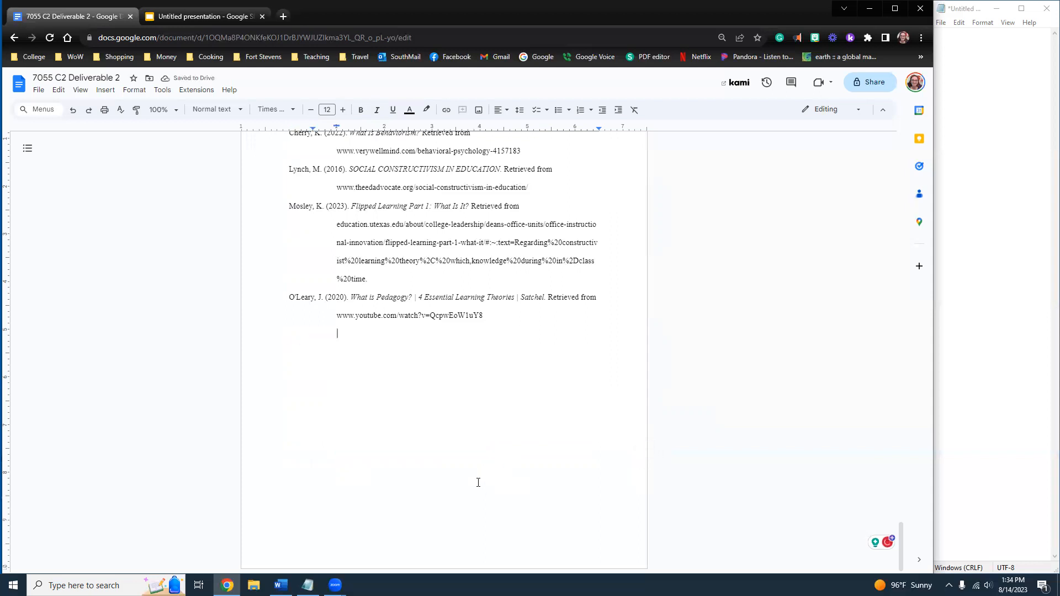
- Examine the author and year in the "What Is Behaviorism?" reference, and find the 2023 in-text citation in the constructivism paragraph
scroll(478, 482, "up", 2)
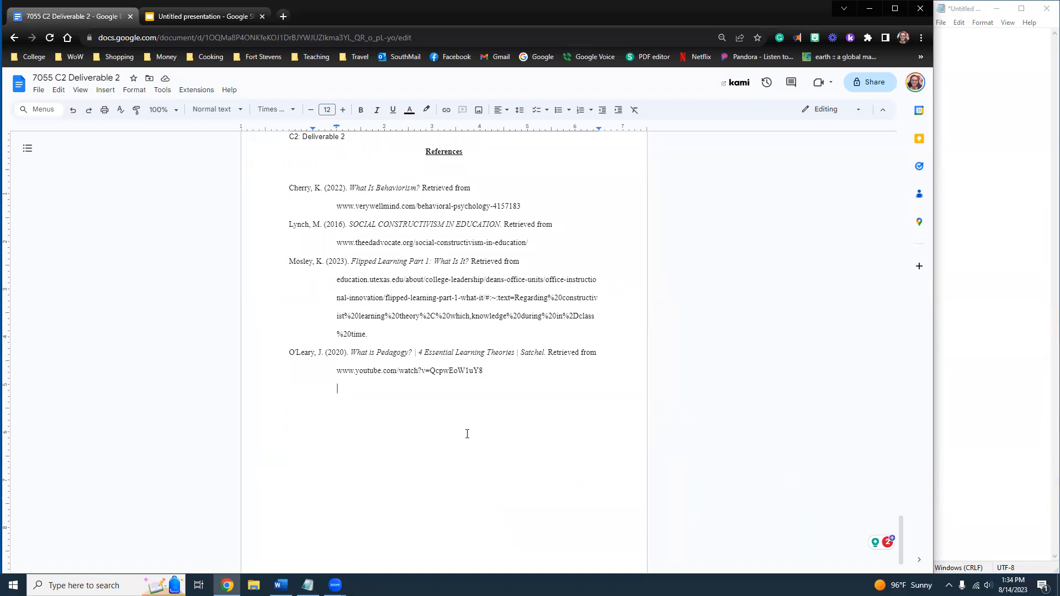
scroll(437, 421, "up", 2)
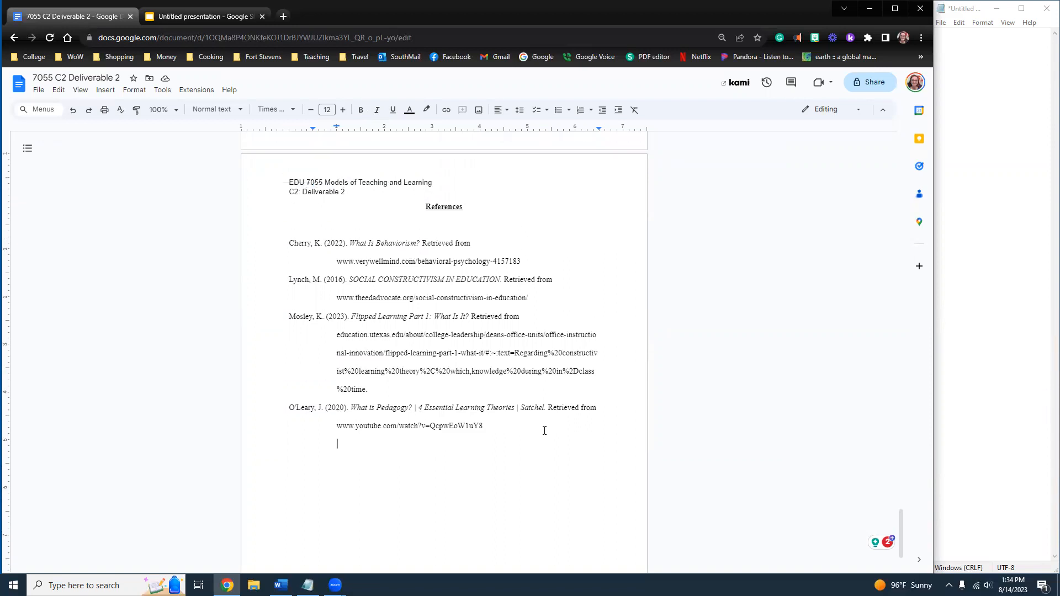
left_click_drag(290, 243, 349, 243)
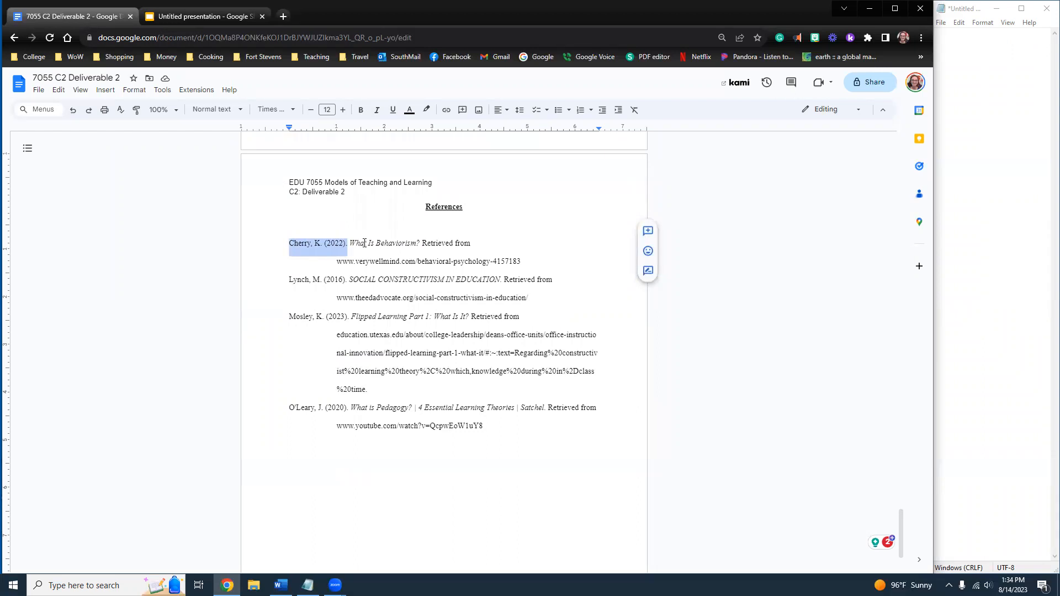
left_click(364, 243)
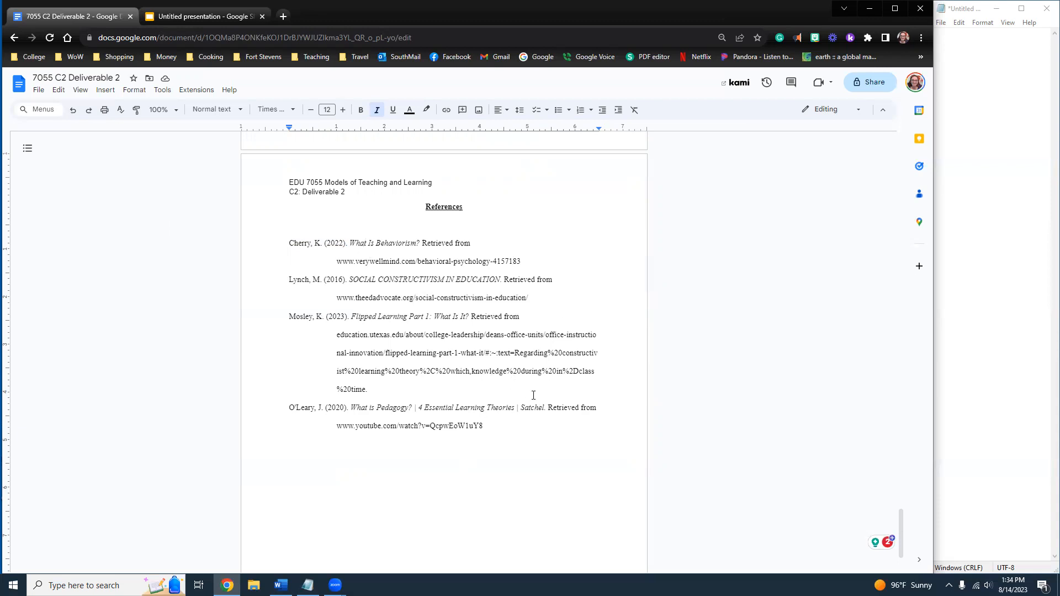
scroll(534, 395, "up", 3)
scroll(534, 395, "up", 5)
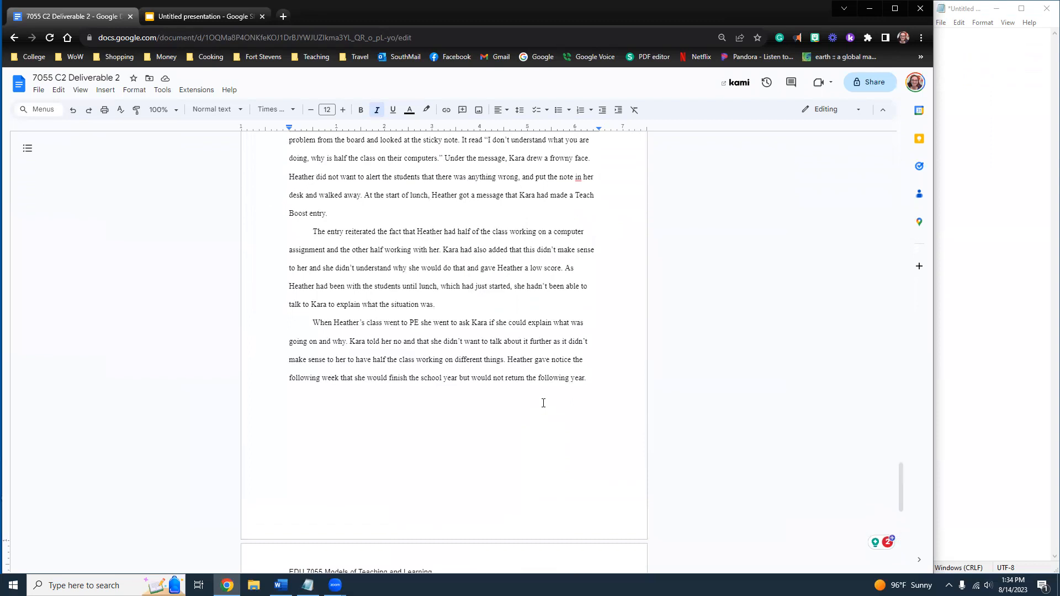
scroll(559, 414, "up", 12)
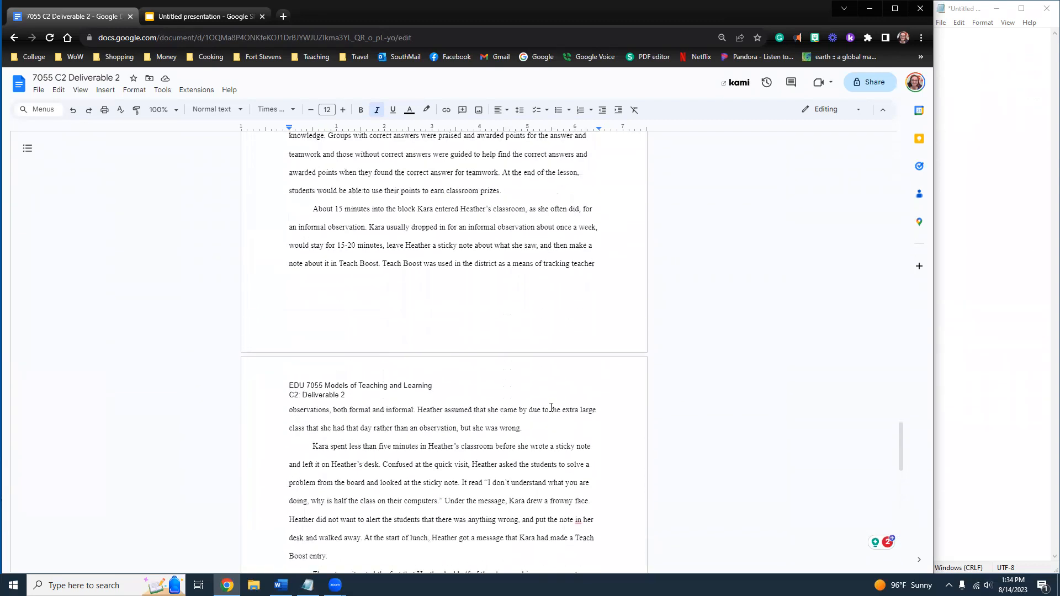
scroll(553, 416, "up", 10)
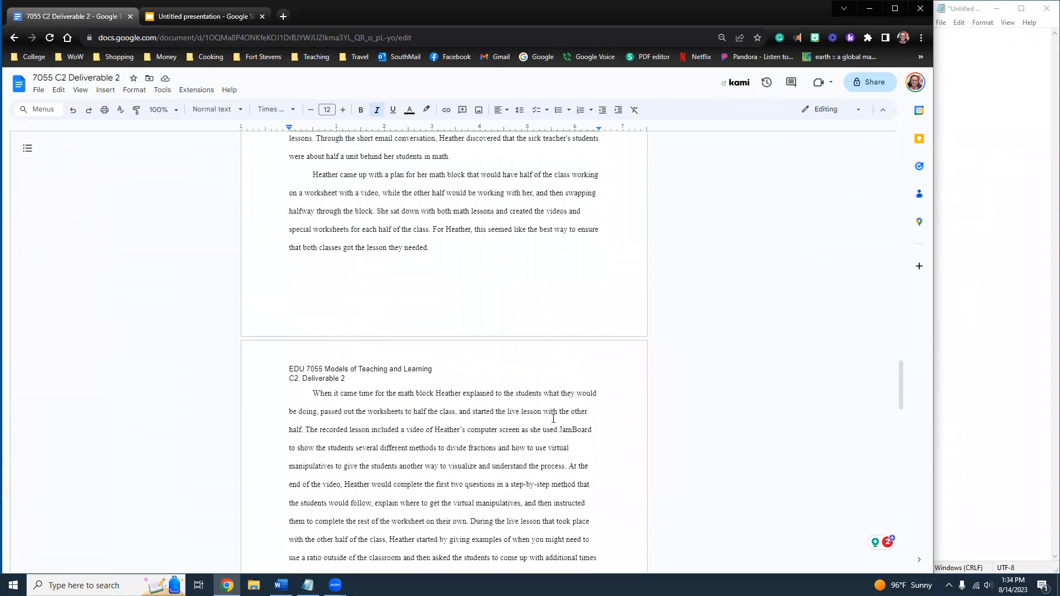
scroll(555, 417, "up", 3)
scroll(559, 425, "up", 6)
scroll(553, 422, "up", 5)
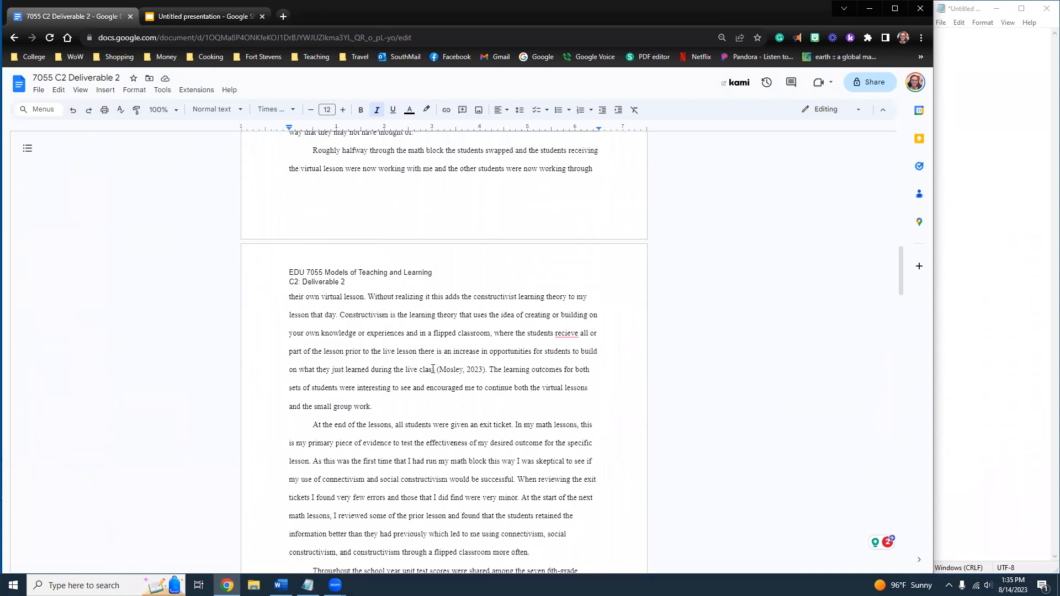
left_click_drag(437, 370, 486, 370)
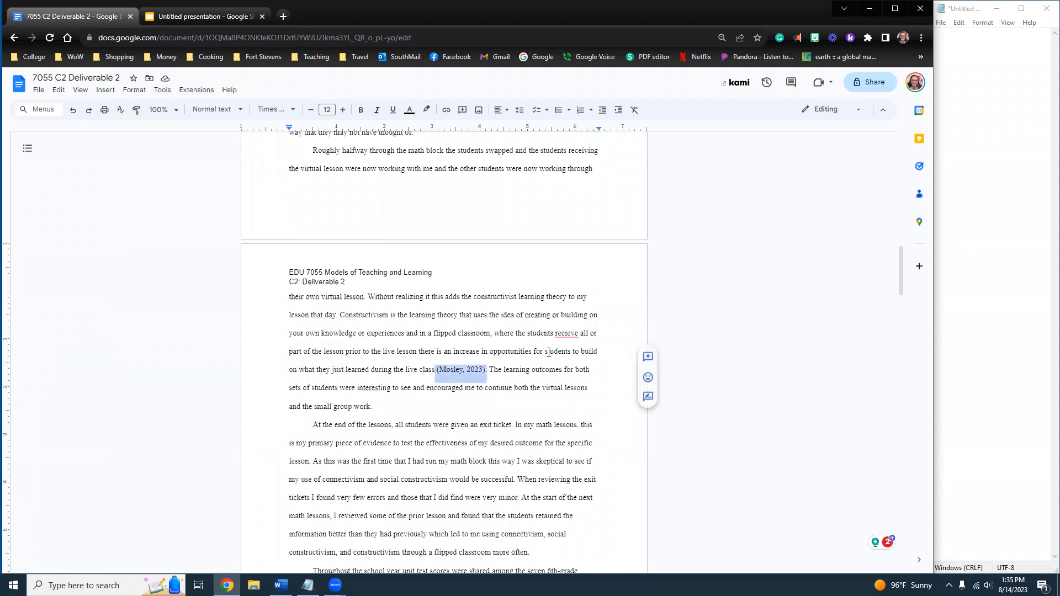
- Correct the misspelled "recieve" to "receive" in the constructivism paragraph and highlight the 2023 in-text citation below it
right_click(572, 334)
left_click(577, 347)
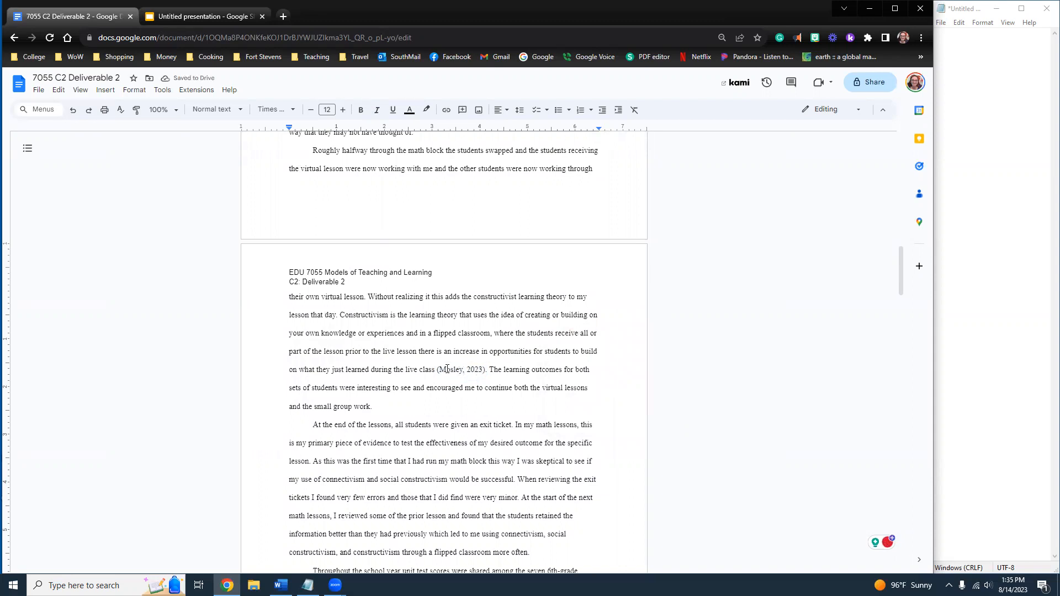
left_click_drag(436, 369, 489, 370)
- Switch to the Untitled presentation in Google Slides and start its slideshow on the "General Essay Setup and Citations" slide
left_click(222, 10)
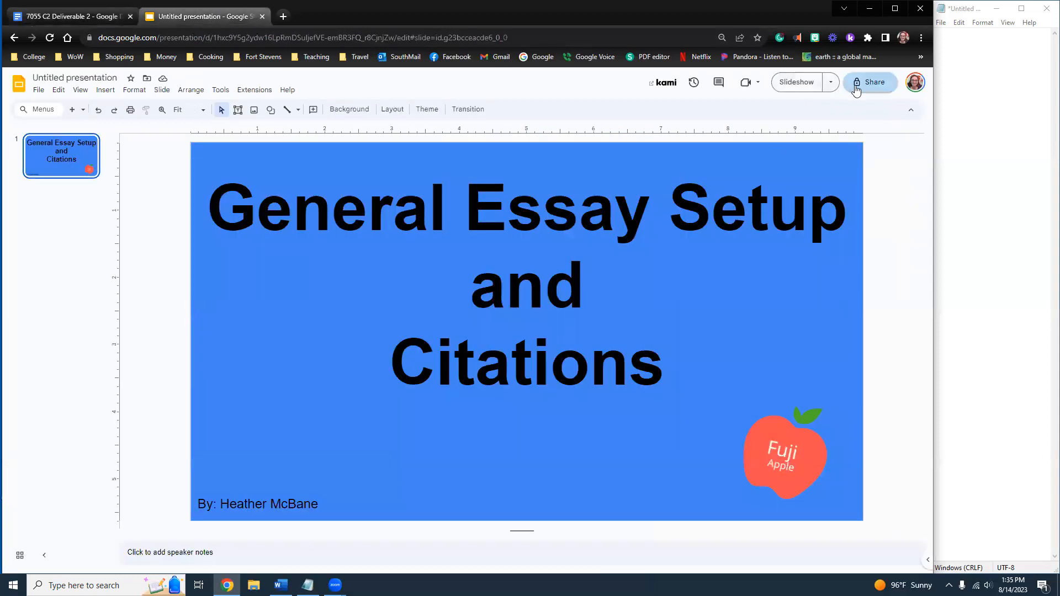
left_click(802, 80)
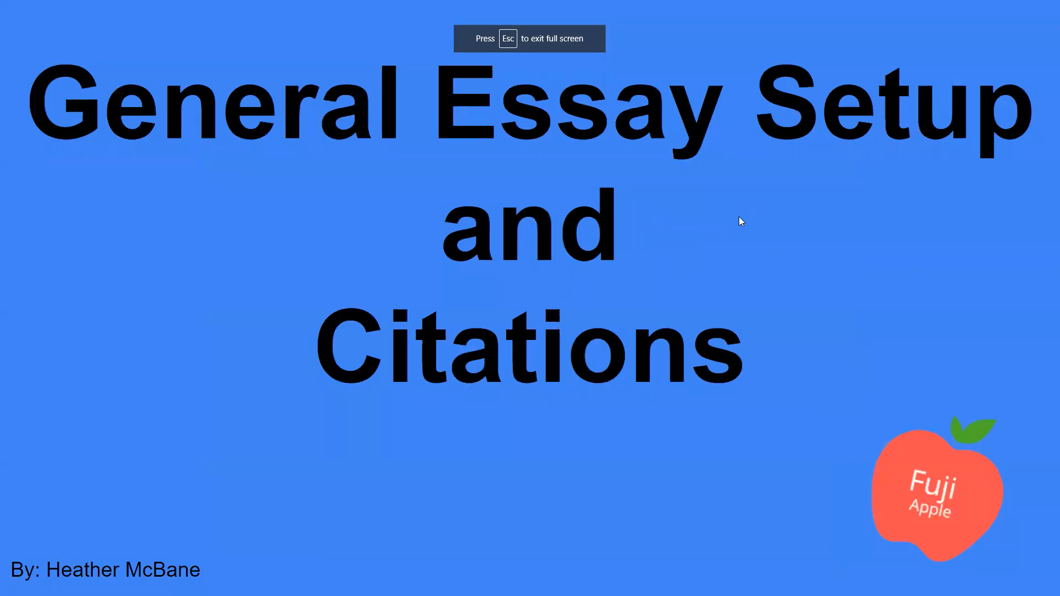